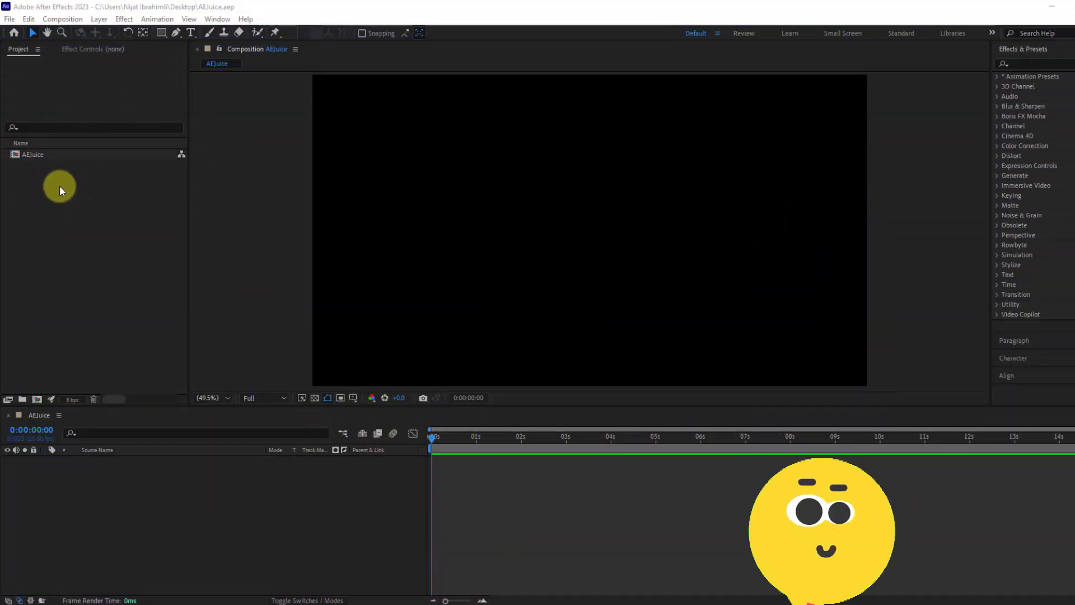
# Step: Open AEJuice Pack Manager 4 from the Window menu, dock it beside Effects & Presets, and widen it
pyautogui.click(218, 19)
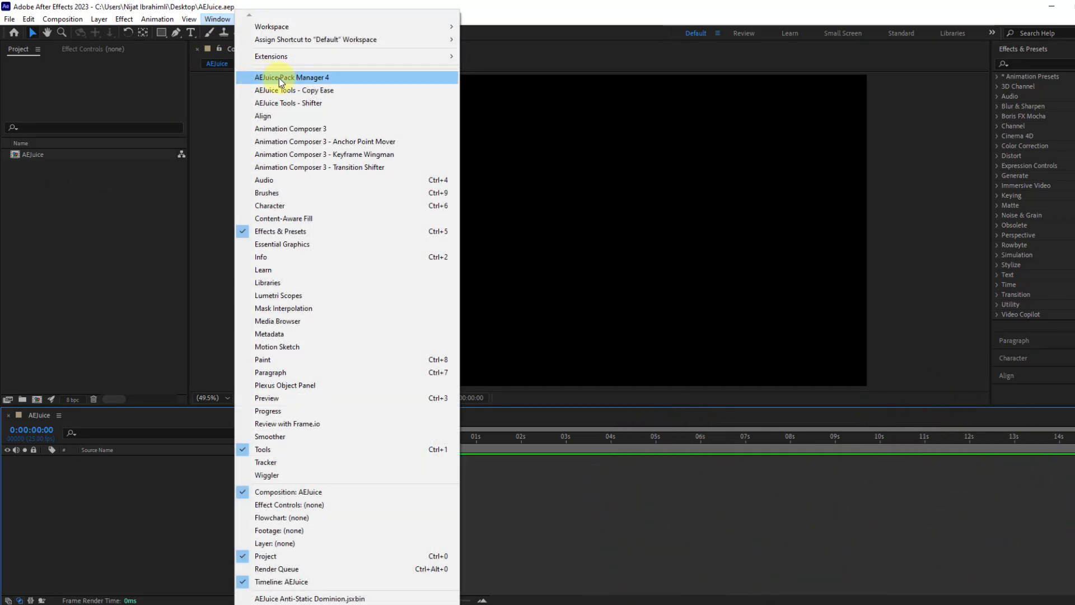
pyautogui.click(324, 79)
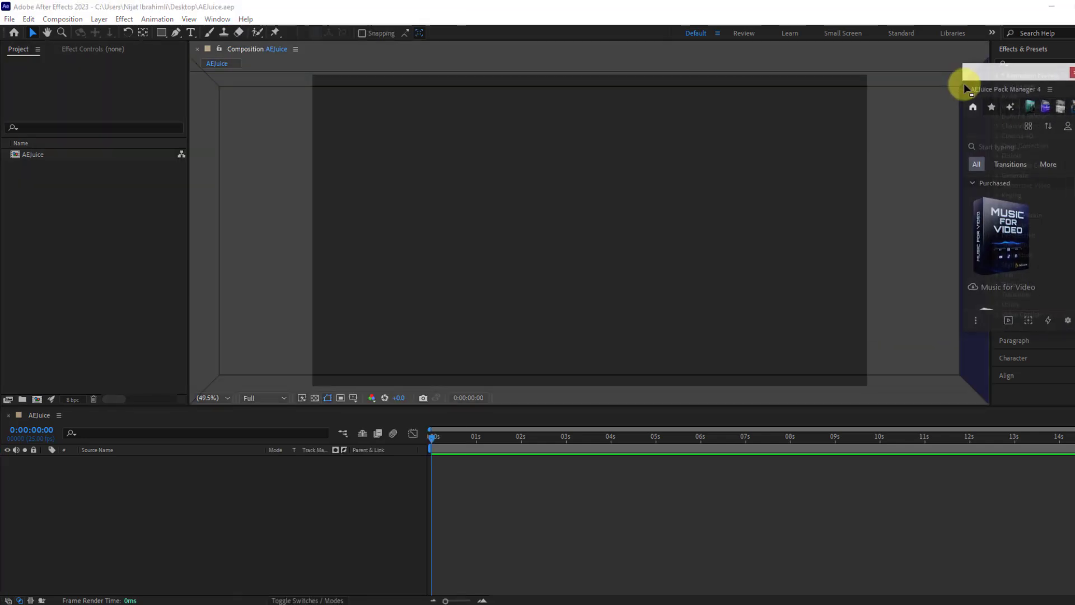
pyautogui.moveTo(964, 88); pyautogui.dragTo(985, 84)
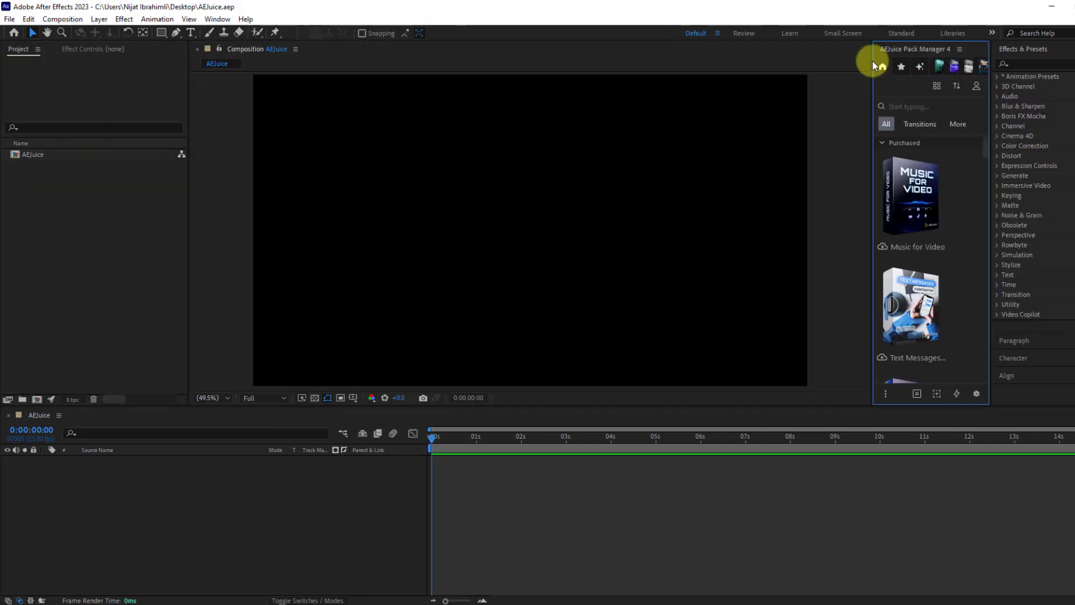
pyautogui.moveTo(872, 61); pyautogui.dragTo(716, 65)
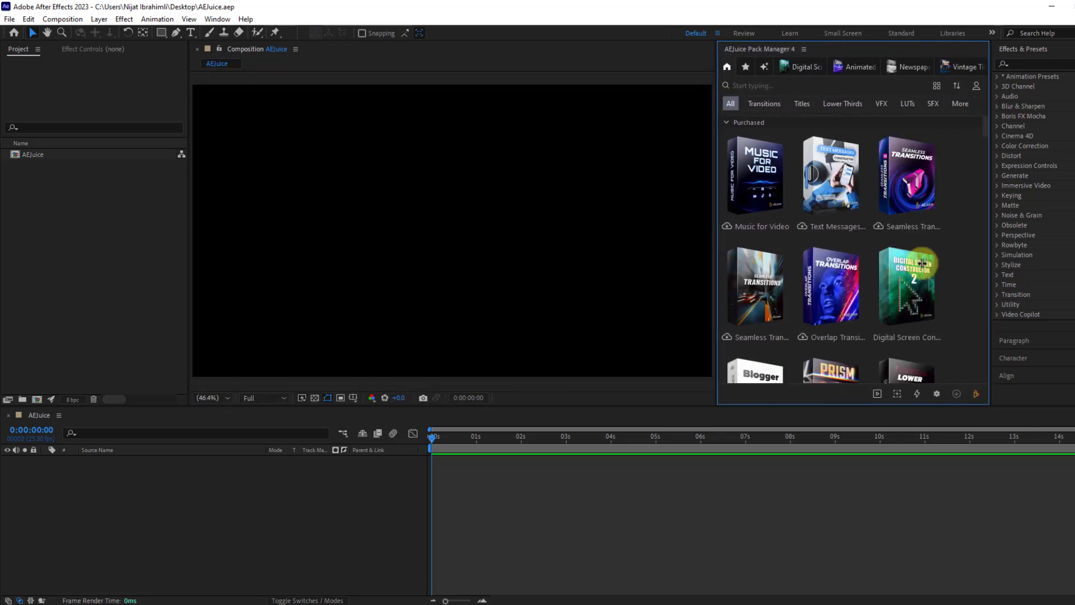
pyautogui.scroll(-2, 866, 237)
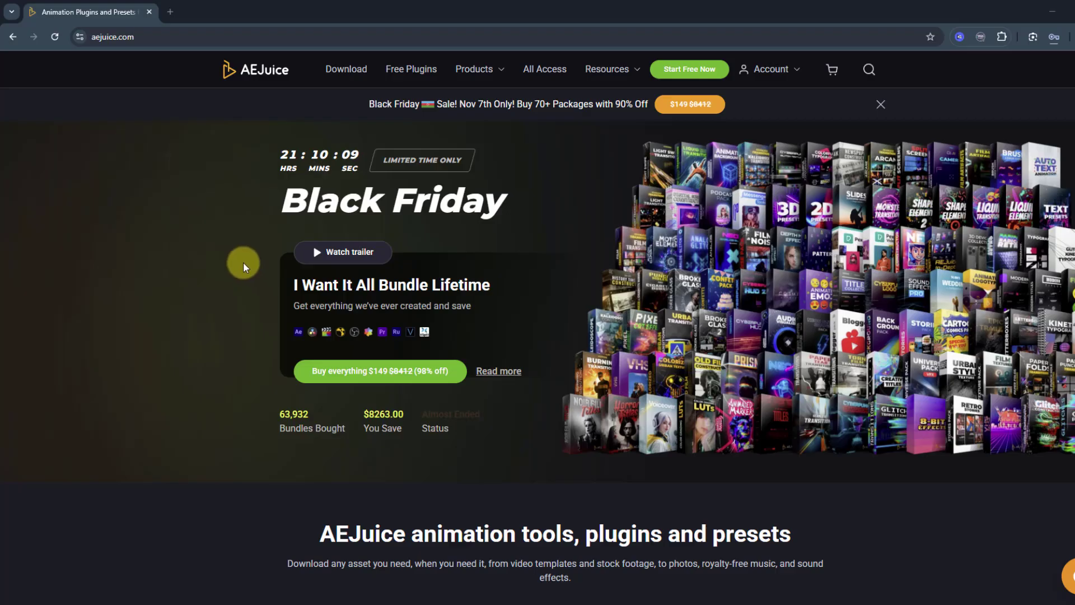
# Step: Open the AEJuice Free Plugins page in a new browser tab
pyautogui.scroll(-9, 741, 358)
pyautogui.scroll(9, 747, 364)
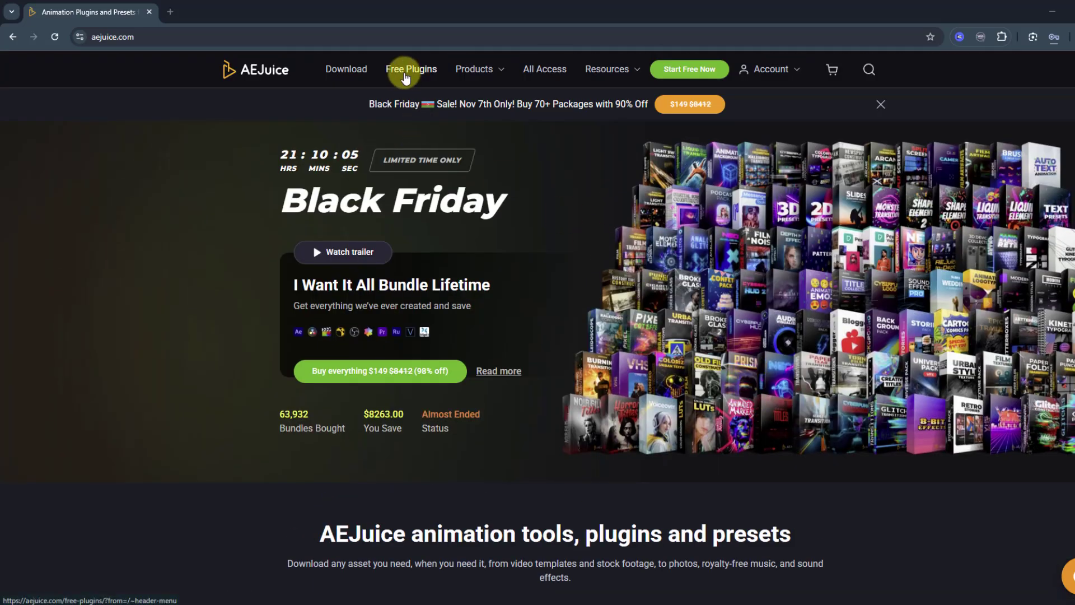
pyautogui.click(405, 75)
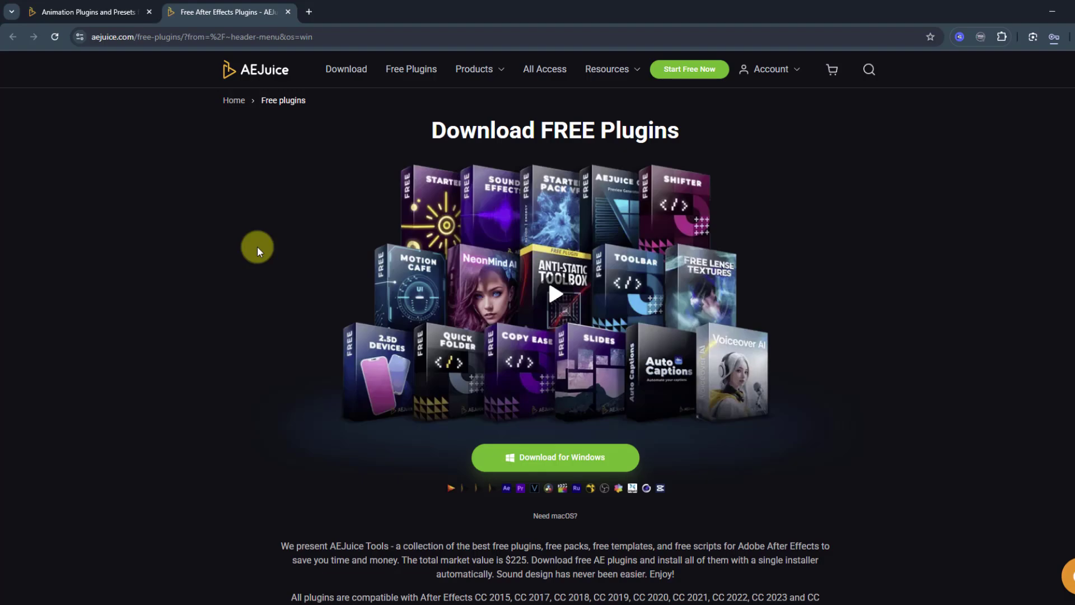
# Step: Scroll through the What's inside free plugin cards, then return to the top of the page
pyautogui.scroll(-10, 257, 247)
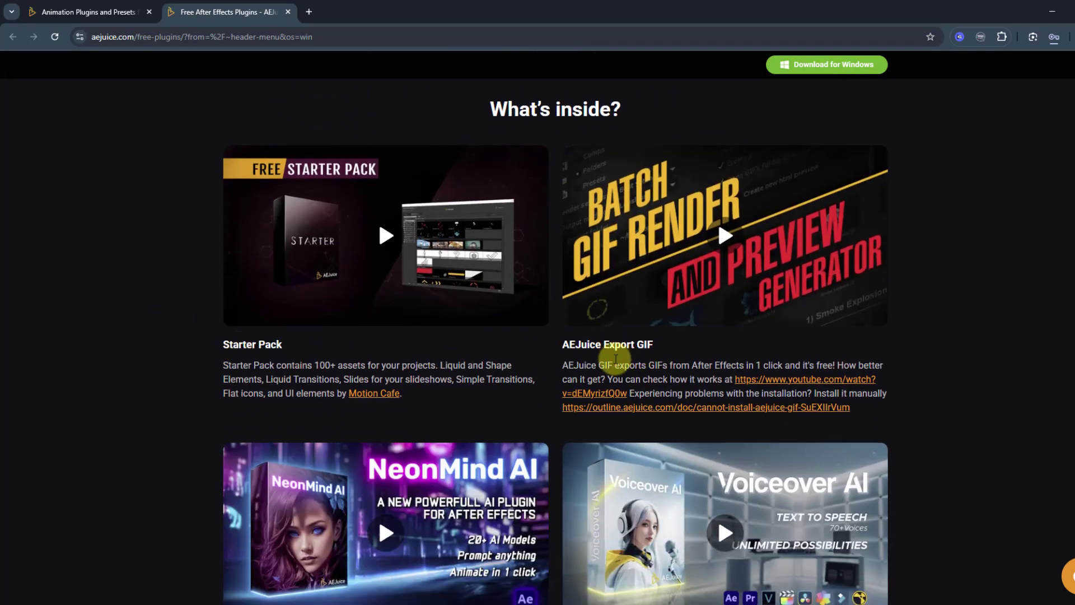
pyautogui.scroll(-1, 615, 364)
pyautogui.scroll(-5, 616, 364)
pyautogui.scroll(-5, 293, 344)
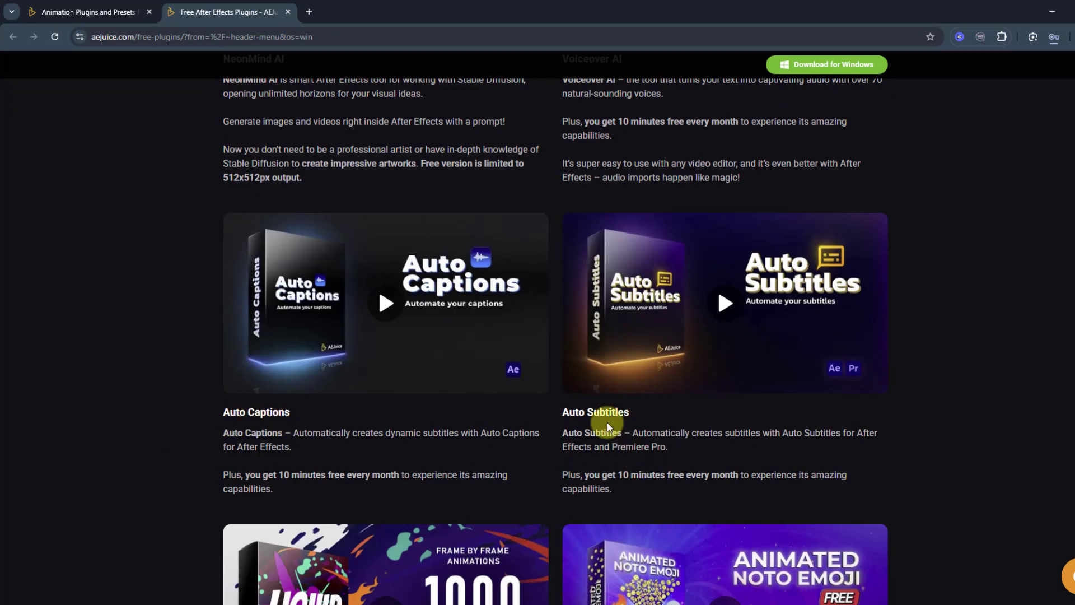
pyautogui.scroll(-9, 594, 426)
pyautogui.scroll(-10, 629, 475)
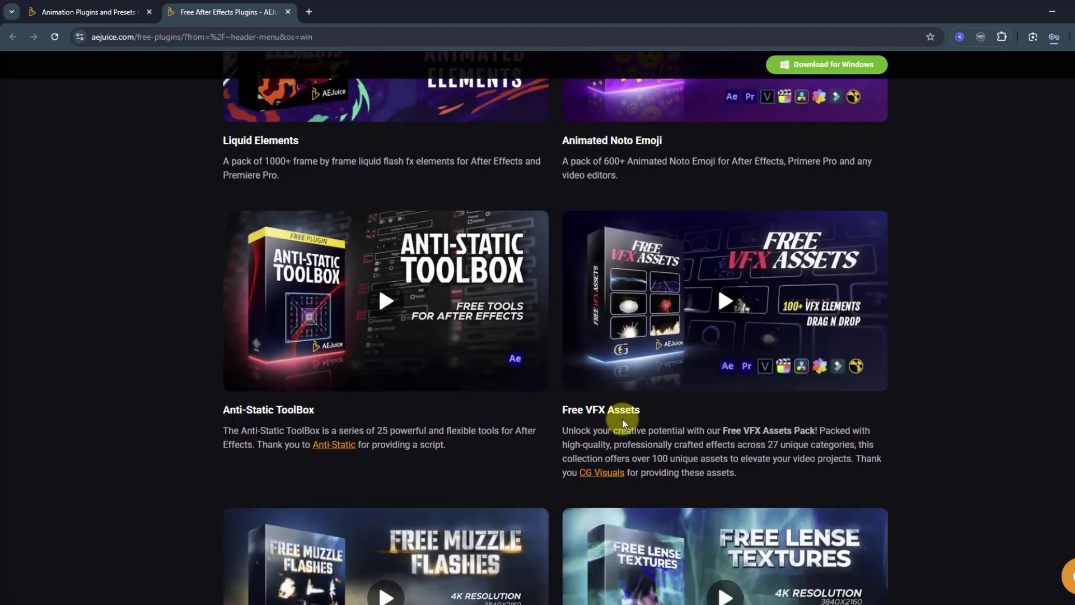
pyautogui.press('Home')
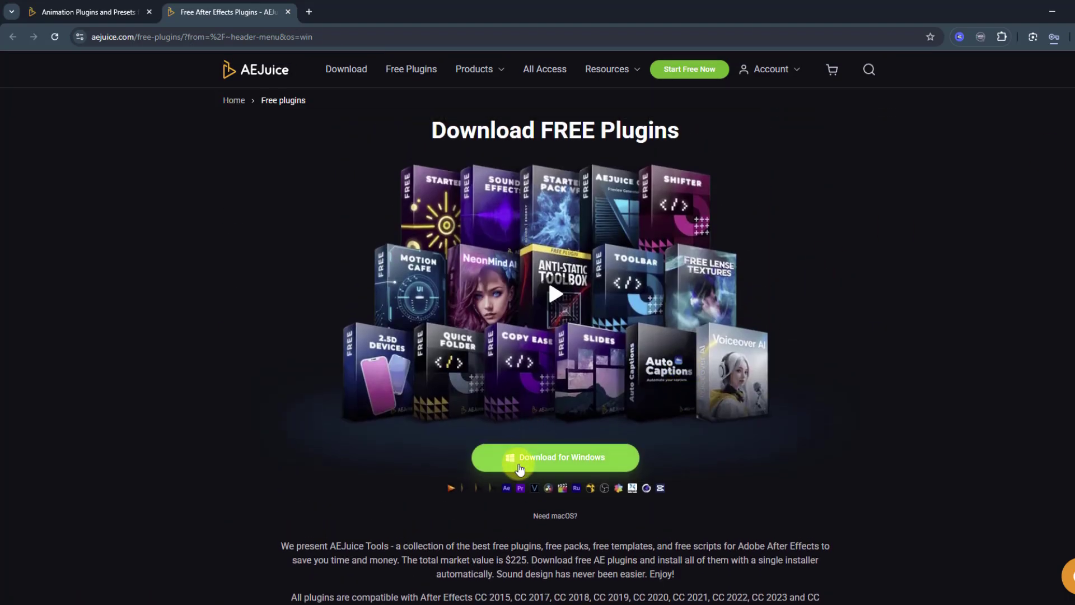
# Step: Close the Free After Effects Plugins tab to return to the AEJuice homepage
pyautogui.click(288, 11)
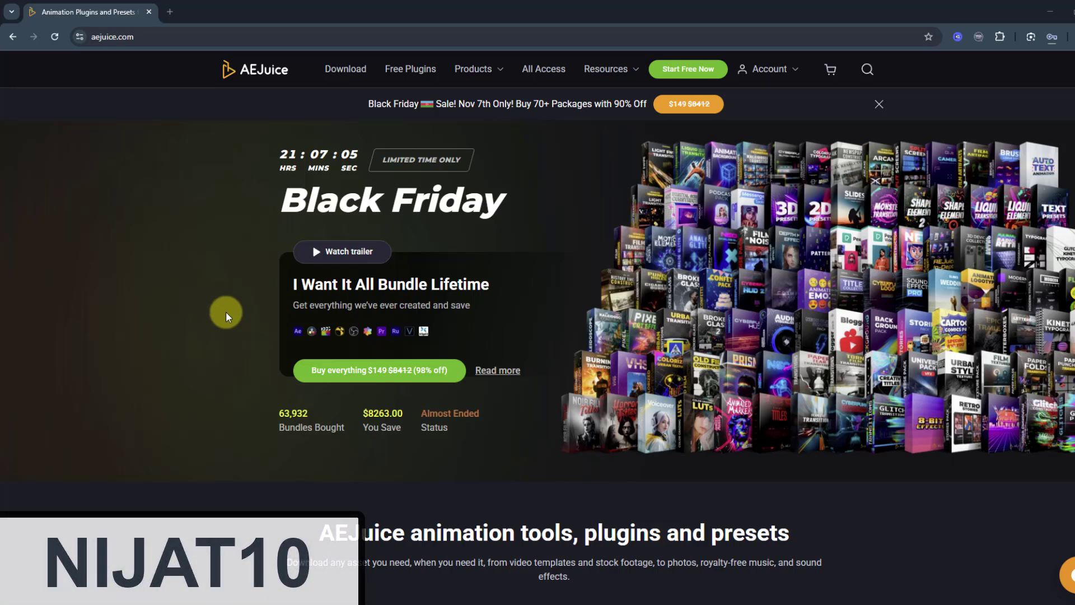
pyautogui.scroll(-1, 875, 282)
pyautogui.scroll(1, 875, 283)
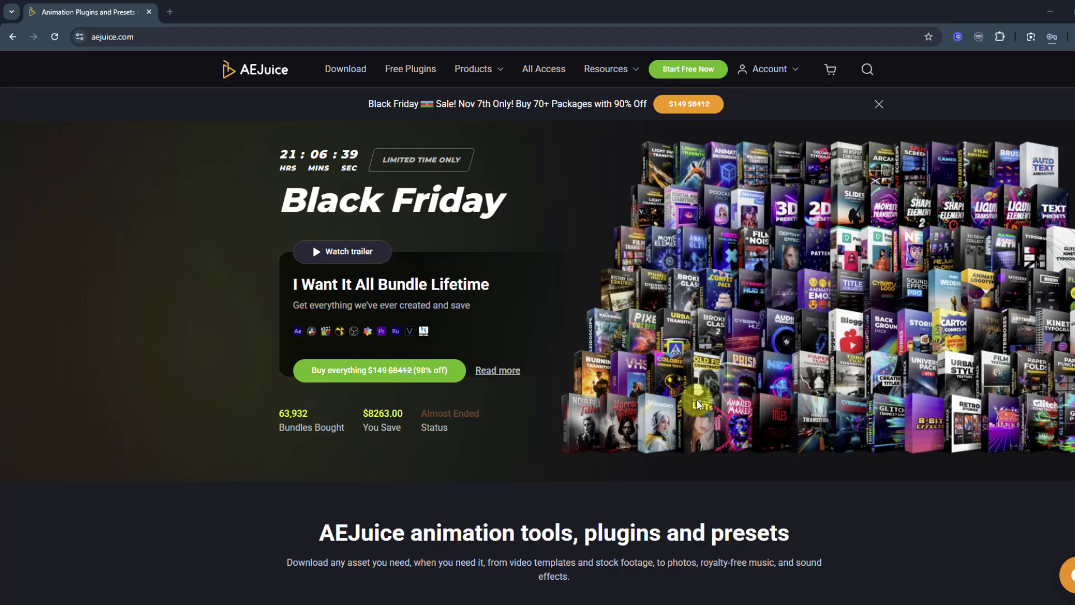
# Step: Scroll the homepage through the Top 10 best sellers and Top 10 free products
pyautogui.scroll(-9, 408, 204)
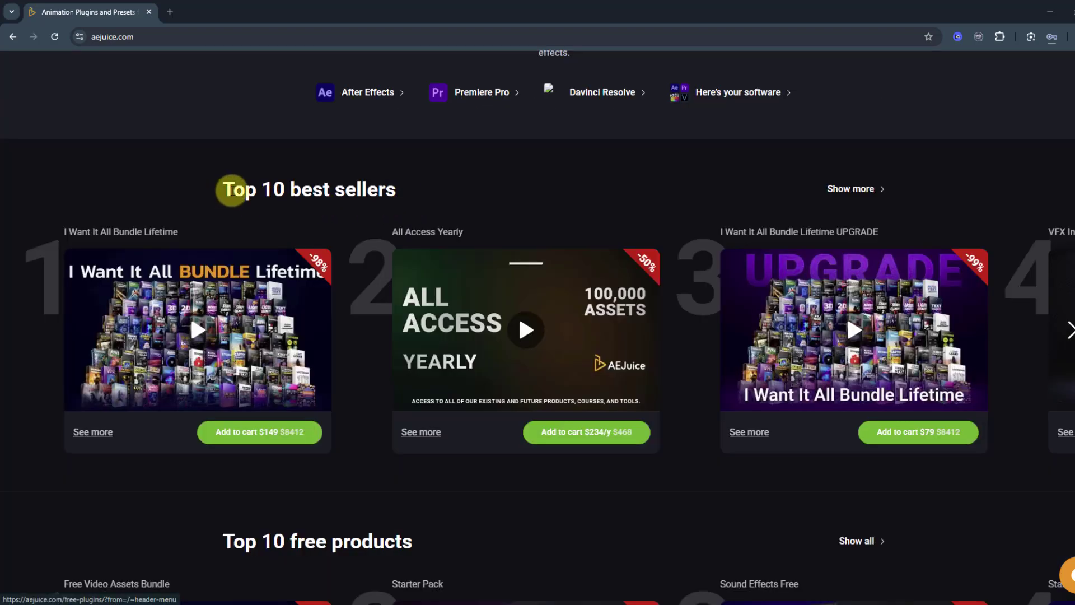
pyautogui.scroll(-5, 321, 211)
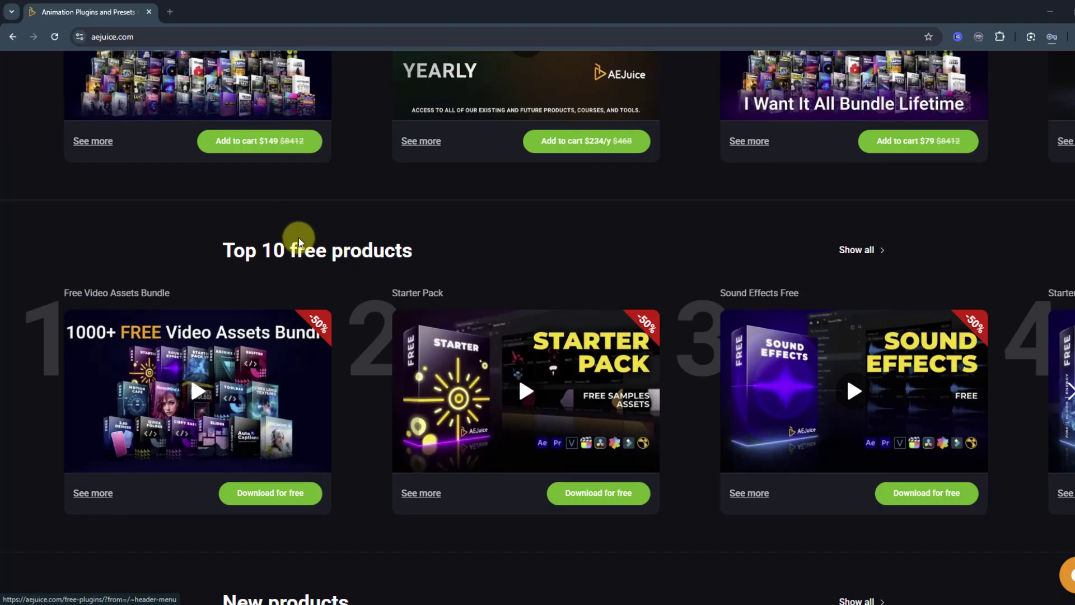
pyautogui.scroll(-8, 384, 264)
pyautogui.scroll(2, 301, 259)
pyautogui.scroll(-9, 338, 307)
pyautogui.scroll(-5, 337, 307)
pyautogui.scroll(3, 337, 307)
pyautogui.scroll(-5, 274, 247)
pyautogui.scroll(-10, 252, 252)
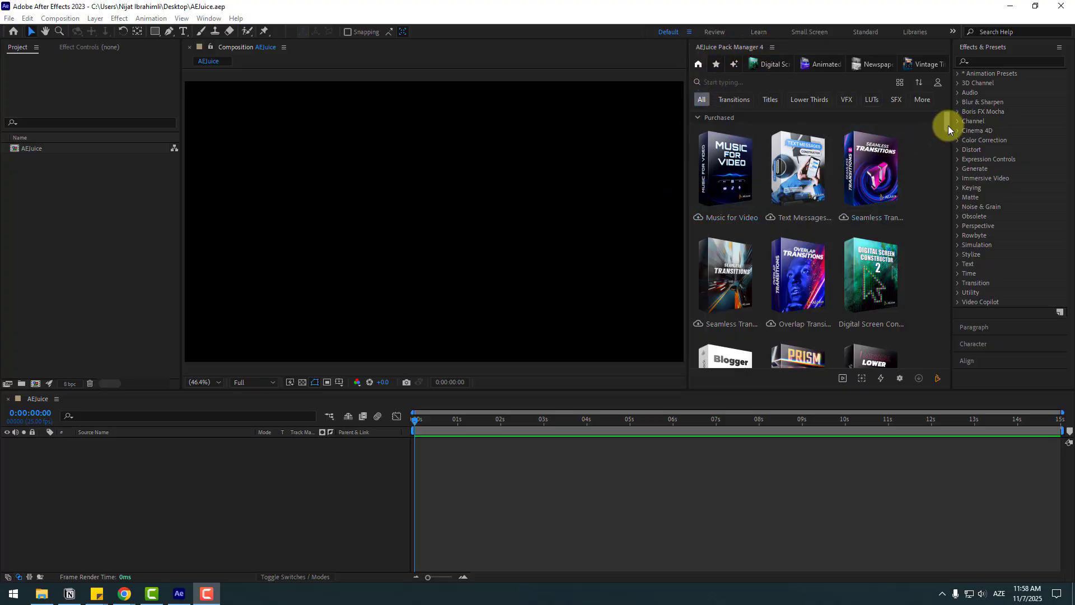
# Step: Open the Pack Manager's pack filter options and close them without changes
pyautogui.scroll(-5, 948, 126)
pyautogui.scroll(5, 945, 130)
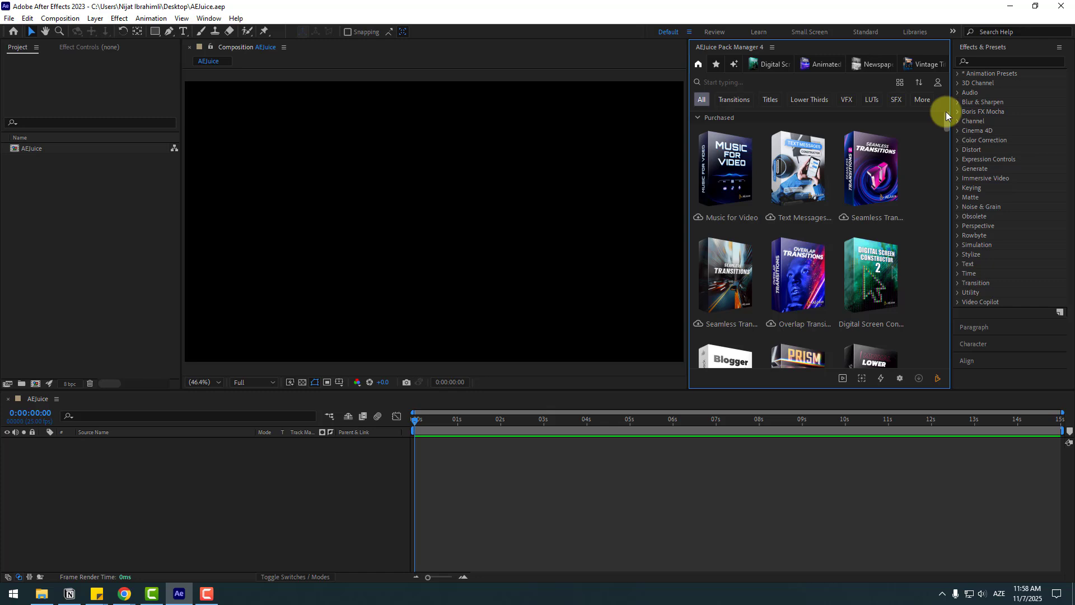
pyautogui.click(902, 84)
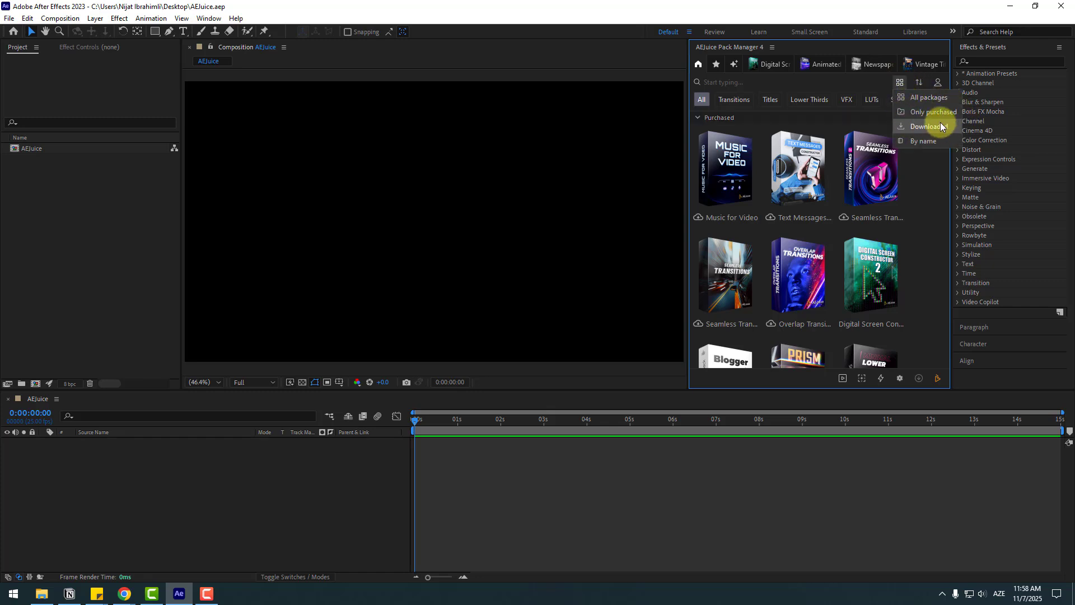
pyautogui.click(777, 84)
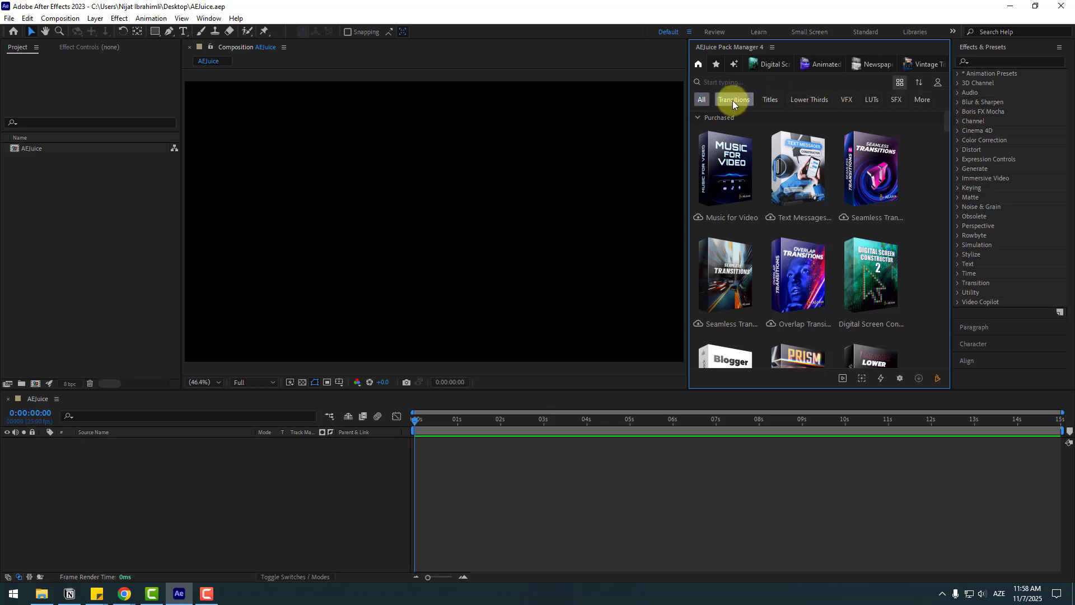
# Step: Browse the Transitions, Titles, Lower Thirds, VFX, LUTs, SFX and More categories, then show All packs
pyautogui.click(732, 101)
pyautogui.click(770, 101)
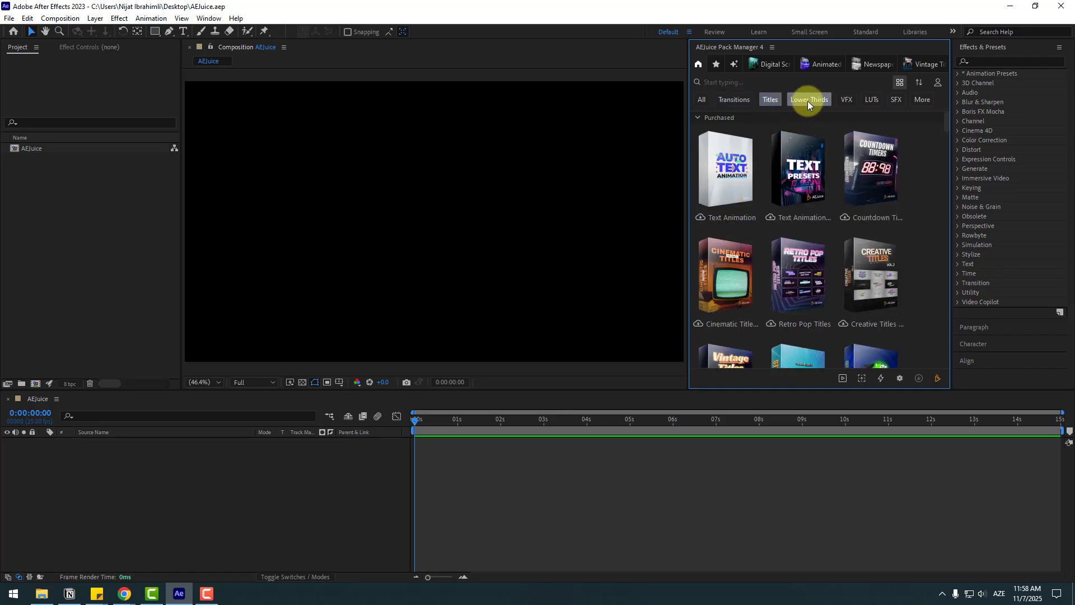
pyautogui.click(806, 100)
pyautogui.click(846, 103)
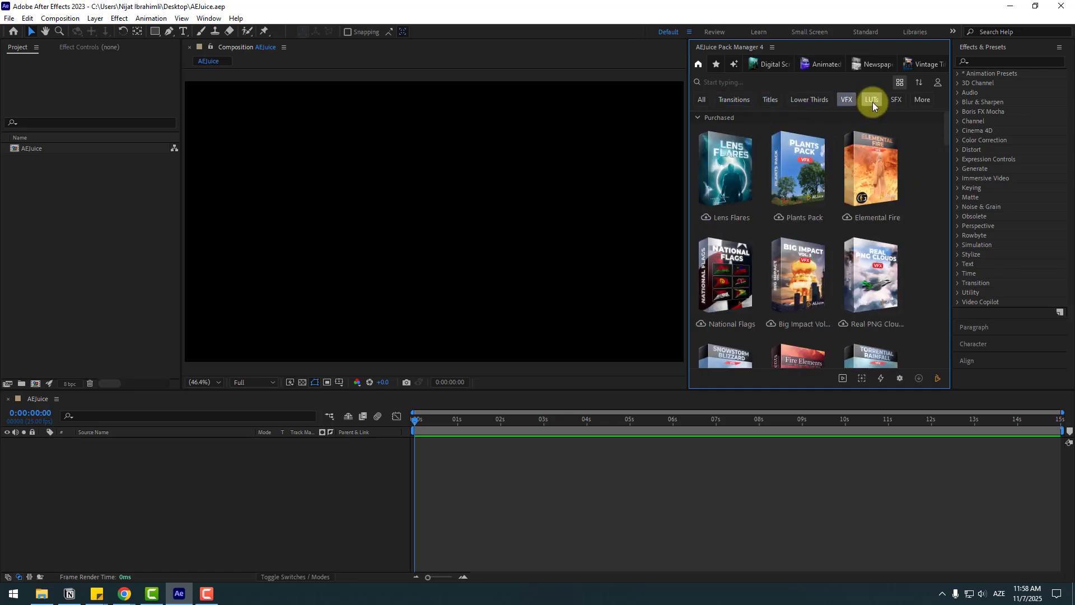
pyautogui.click(872, 102)
pyautogui.click(897, 101)
pyautogui.click(918, 103)
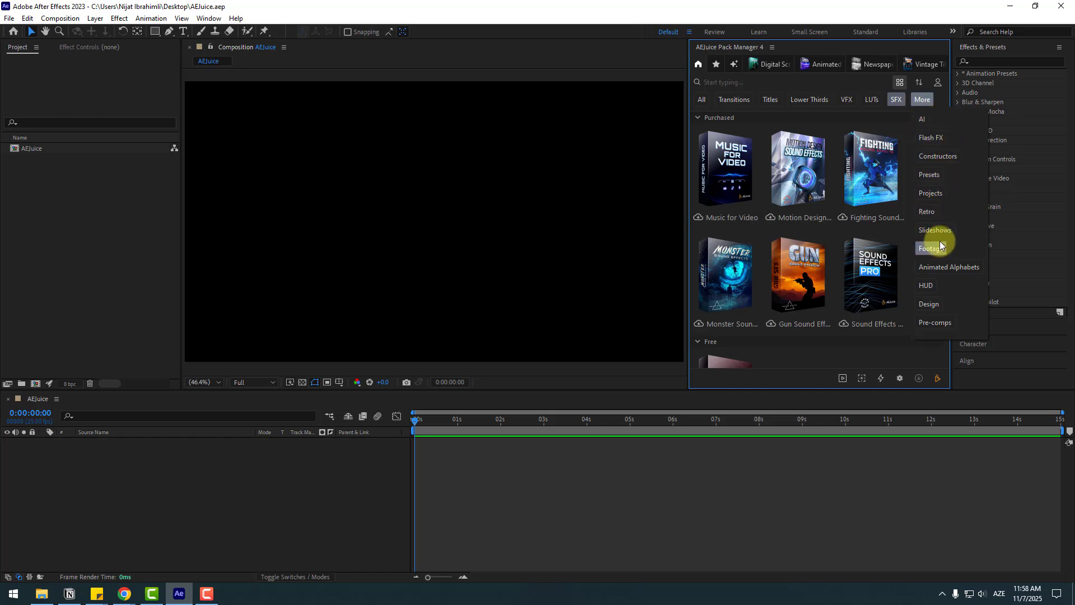
pyautogui.click(702, 101)
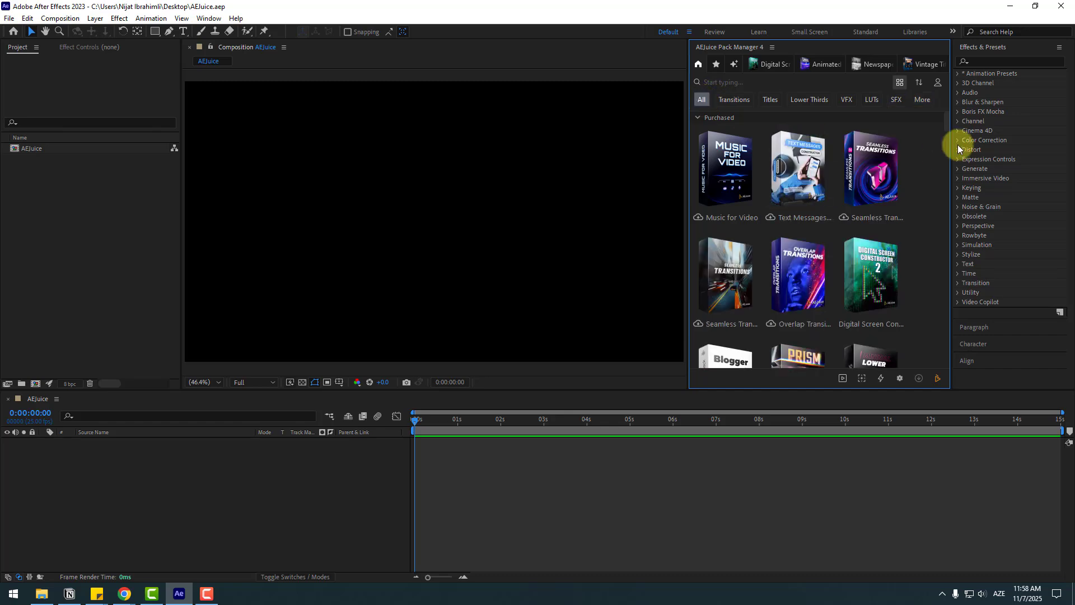
pyautogui.moveTo(945, 122); pyautogui.dragTo(941, 145)
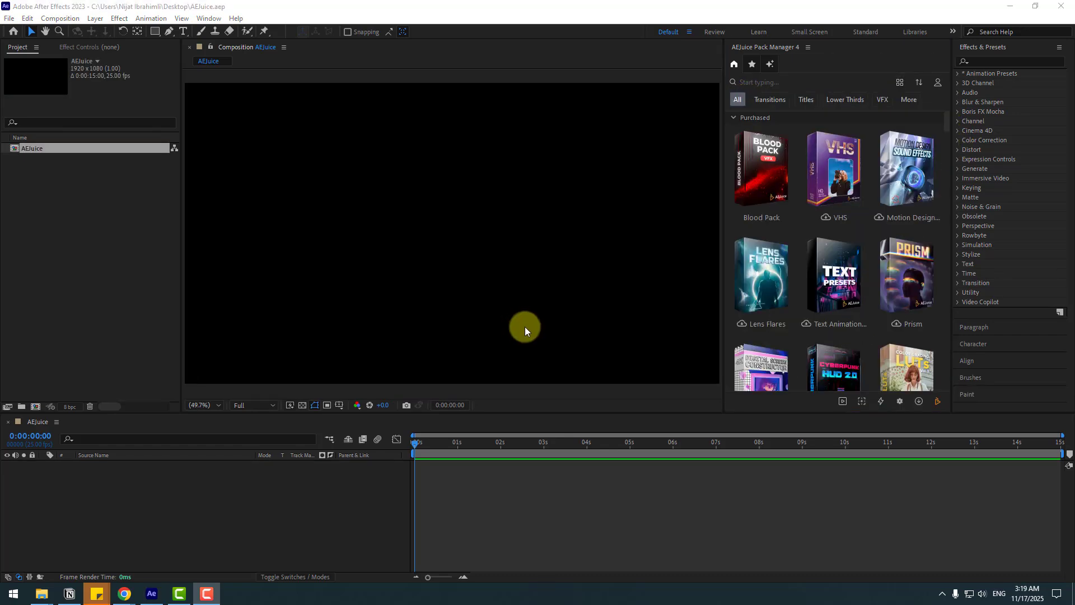
# Step: Download the VHS and Text Animation packs using their cloud download icons
pyautogui.scroll(-1, 850, 224)
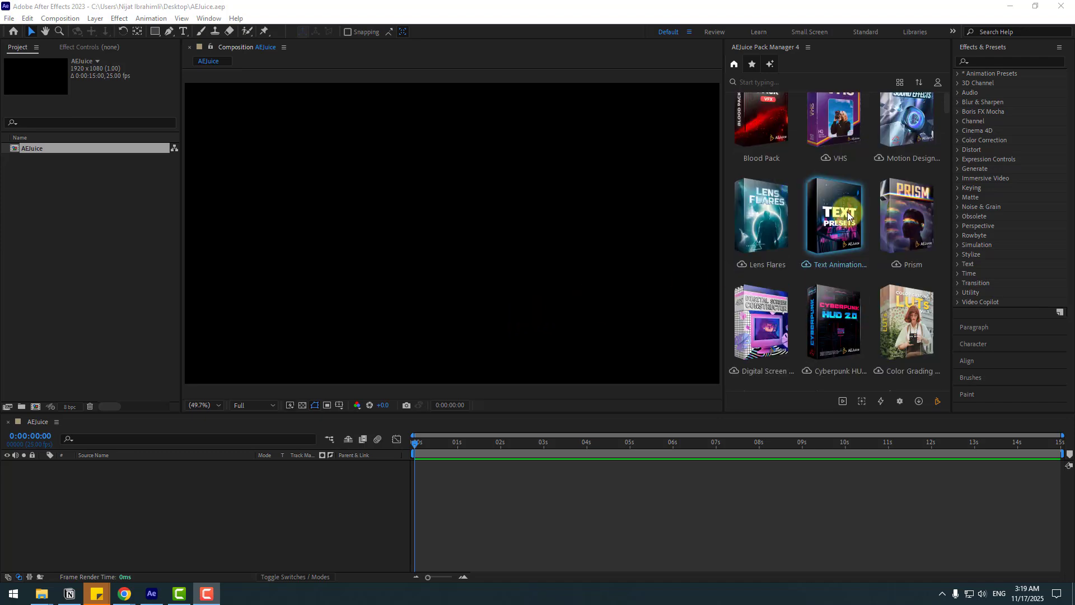
pyautogui.scroll(-3, 840, 235)
pyautogui.moveTo(763, 250)
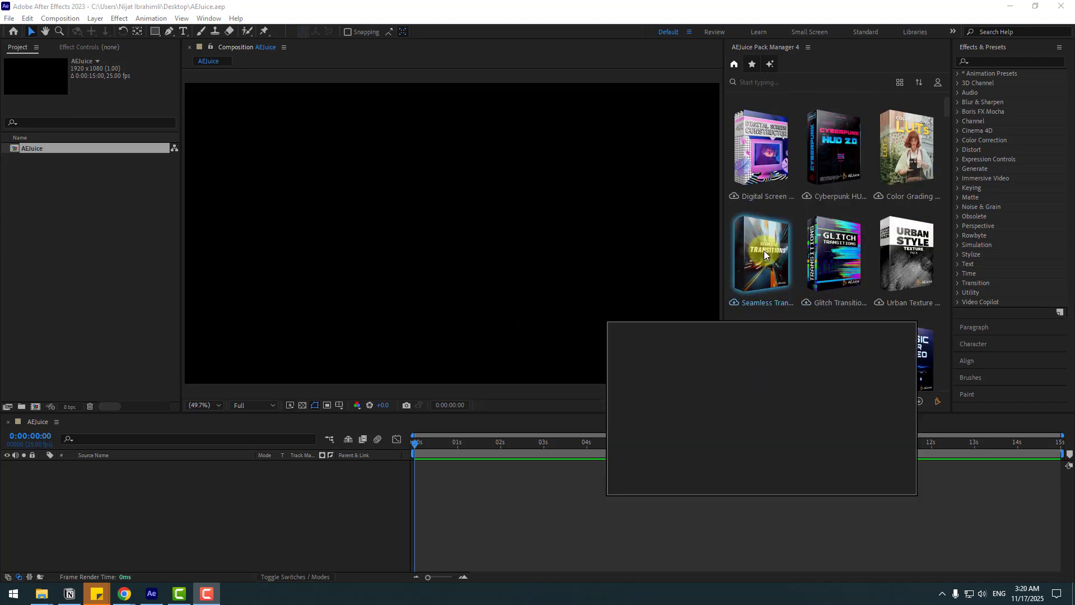
pyautogui.scroll(4, 808, 278)
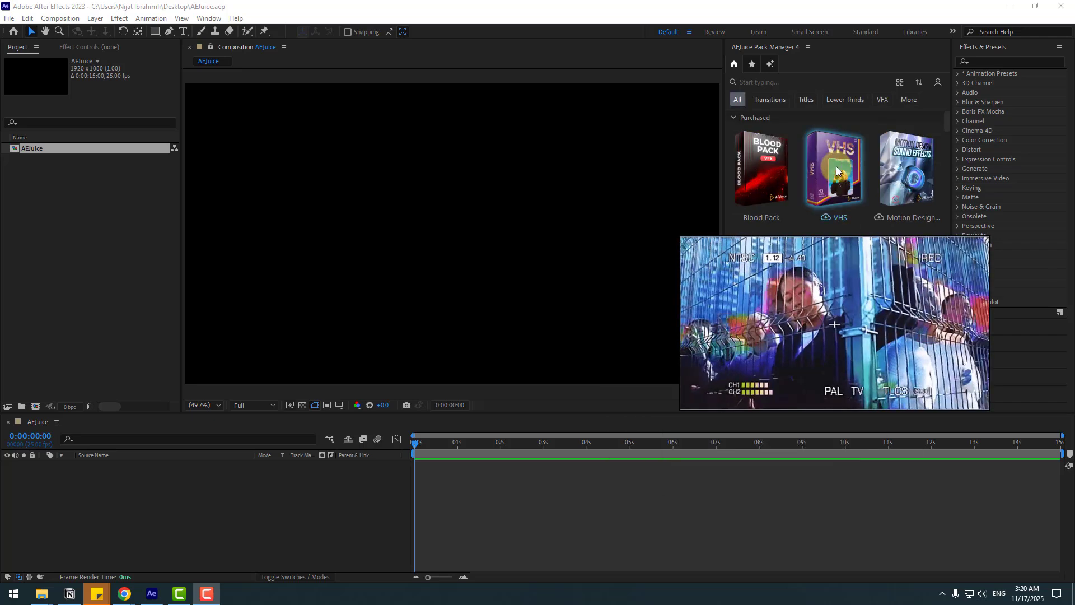
pyautogui.click(825, 219)
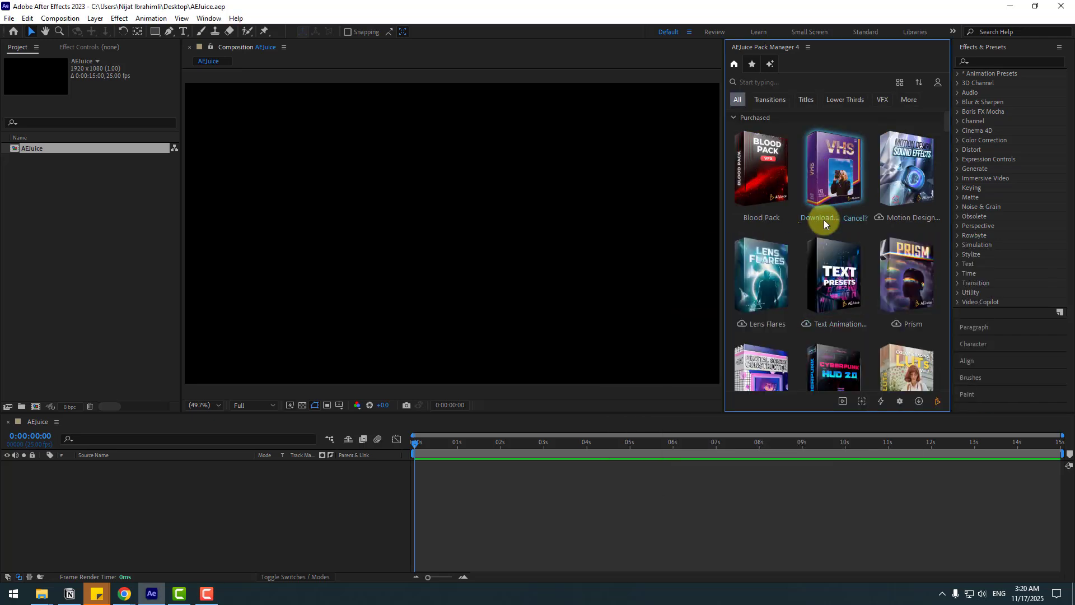
pyautogui.click(808, 324)
pyautogui.scroll(-3, 839, 323)
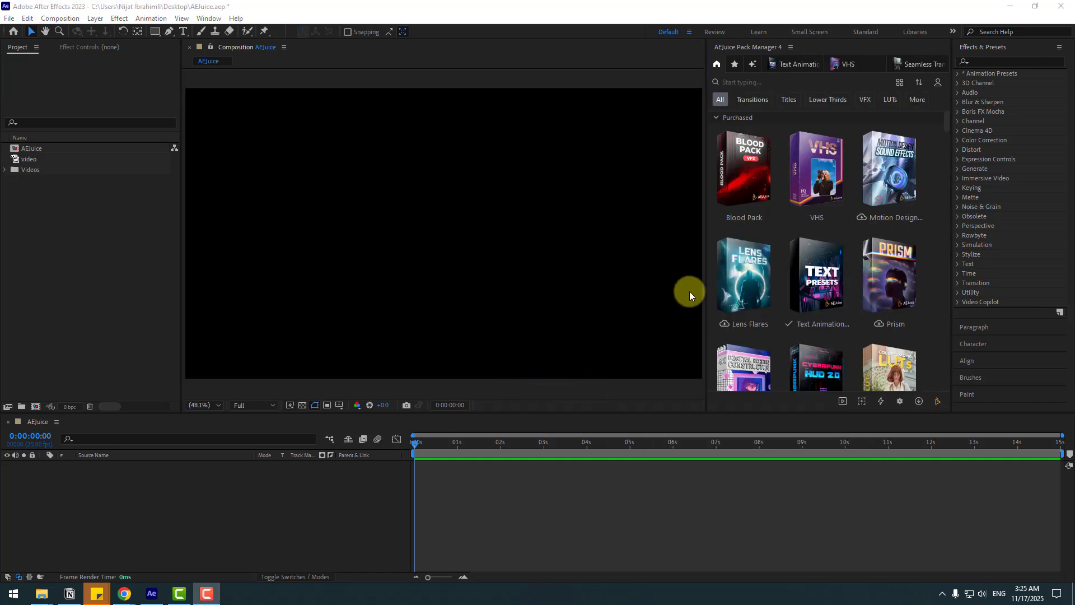
# Step: Open the VHS pack and browse Special FX, Tape Functions, Text Titles and Zooms, ending on Camera Interface
pyautogui.click(849, 65)
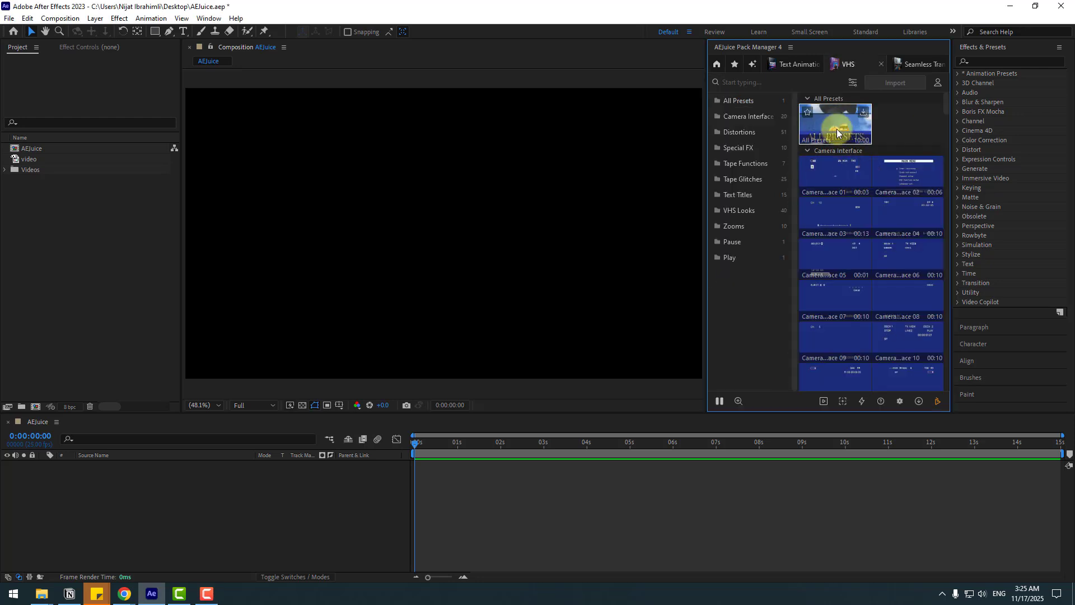
pyautogui.click(743, 150)
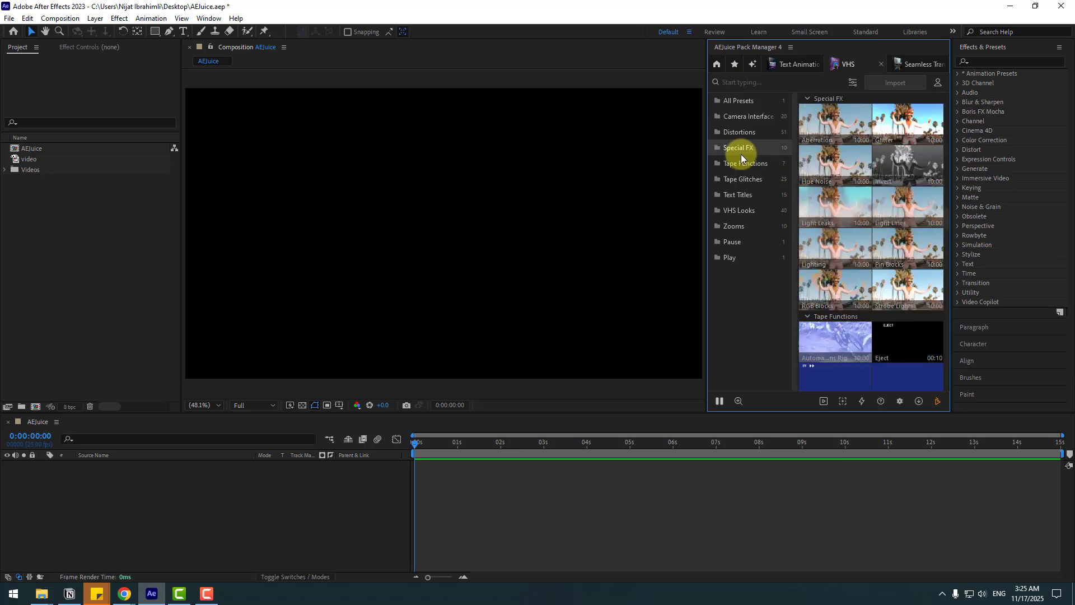
pyautogui.click(746, 163)
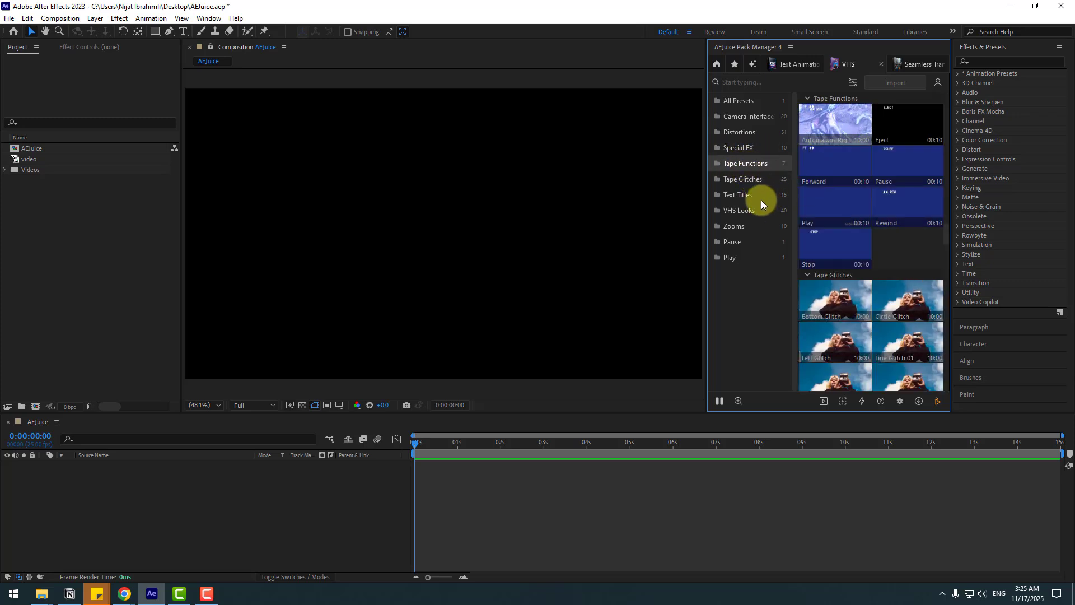
pyautogui.click(741, 195)
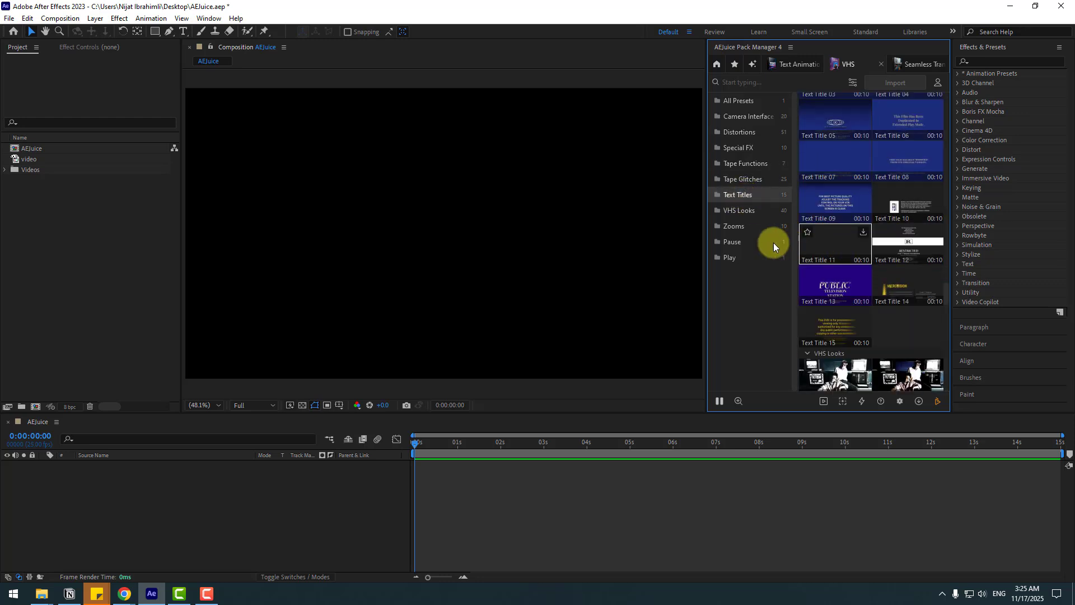
pyautogui.click(767, 227)
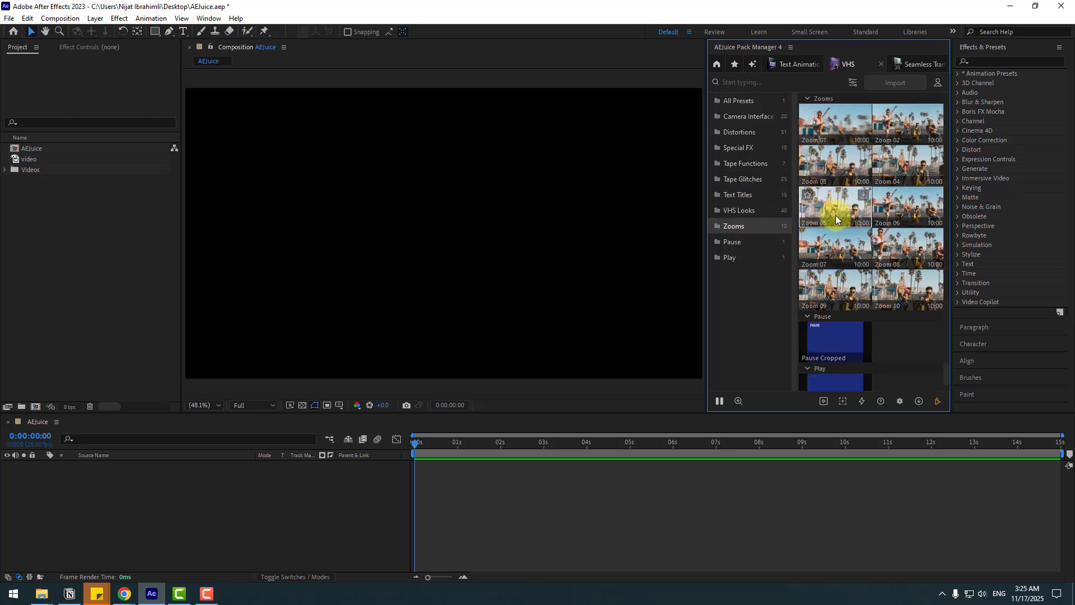
pyautogui.click(741, 118)
pyautogui.moveTo(851, 191)
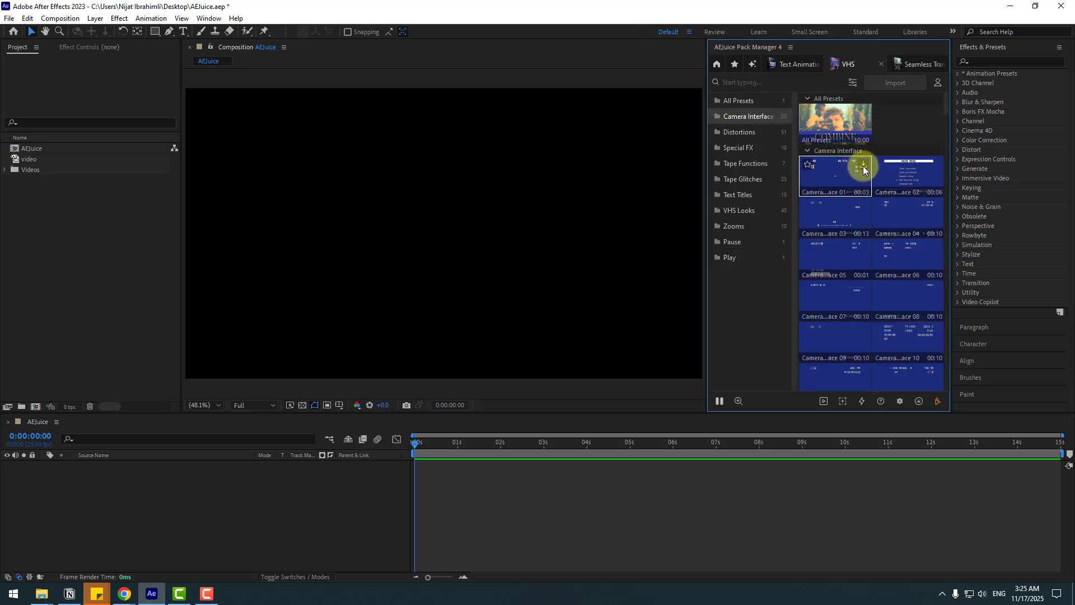
# Step: Import the Camera Interface 01 preset into the AEJuice composition and scrub to about two seconds
pyautogui.doubleClick(862, 180)
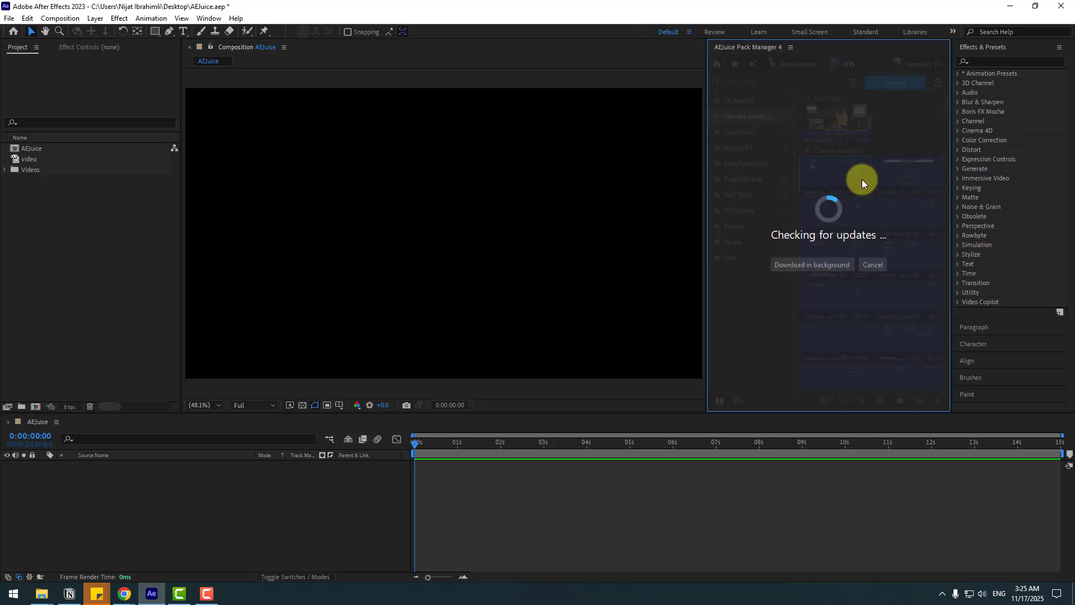
pyautogui.click(533, 566)
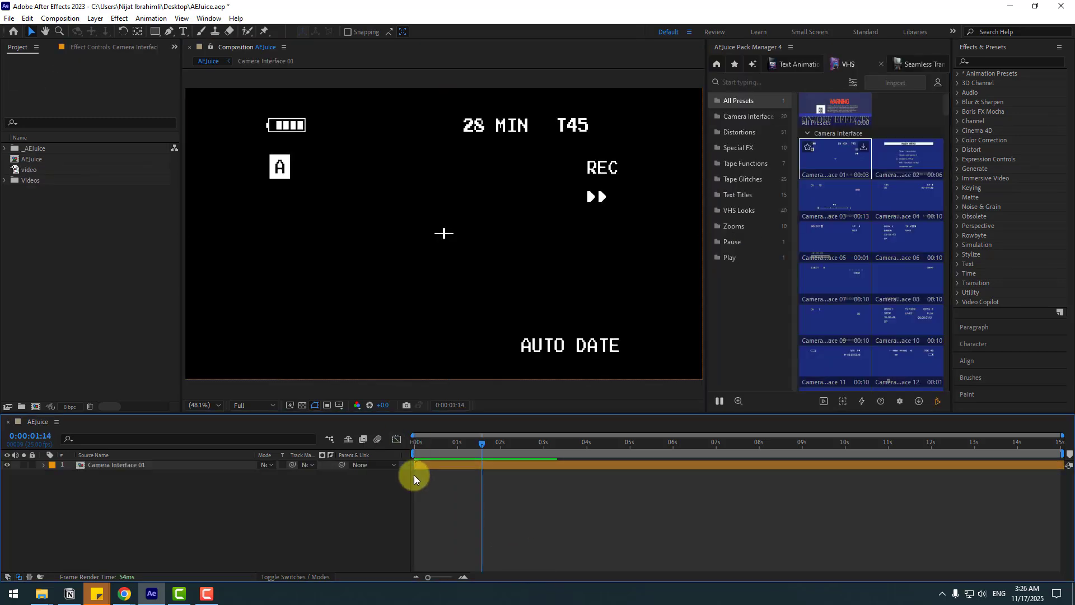
pyautogui.moveTo(428, 446); pyautogui.dragTo(536, 451)
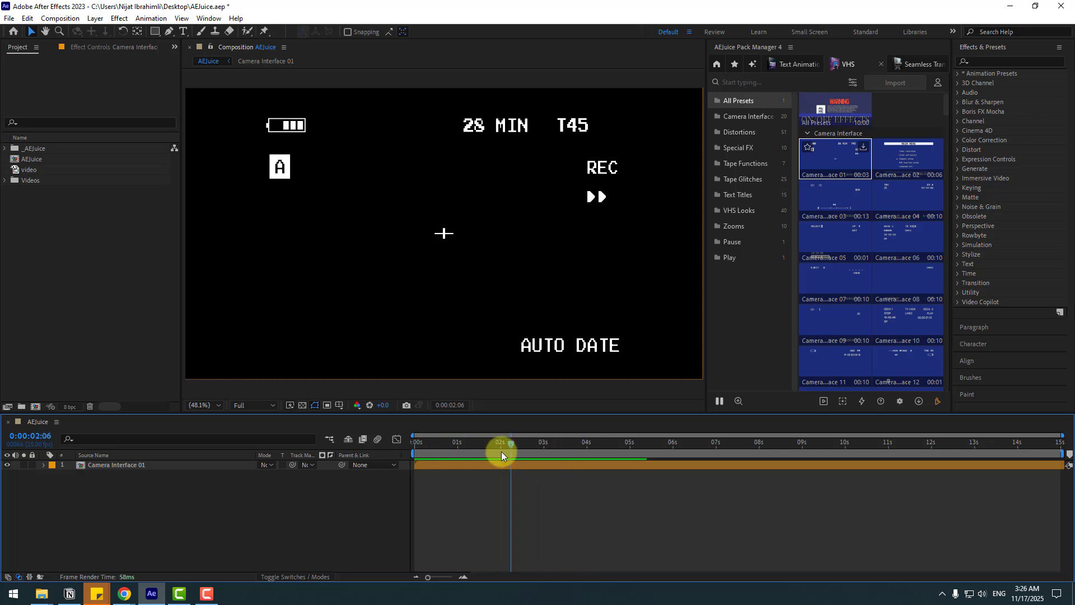
# Step: Place the supermarket video footage beneath the overlay and scrub forward to about five seconds
pyautogui.click(31, 169)
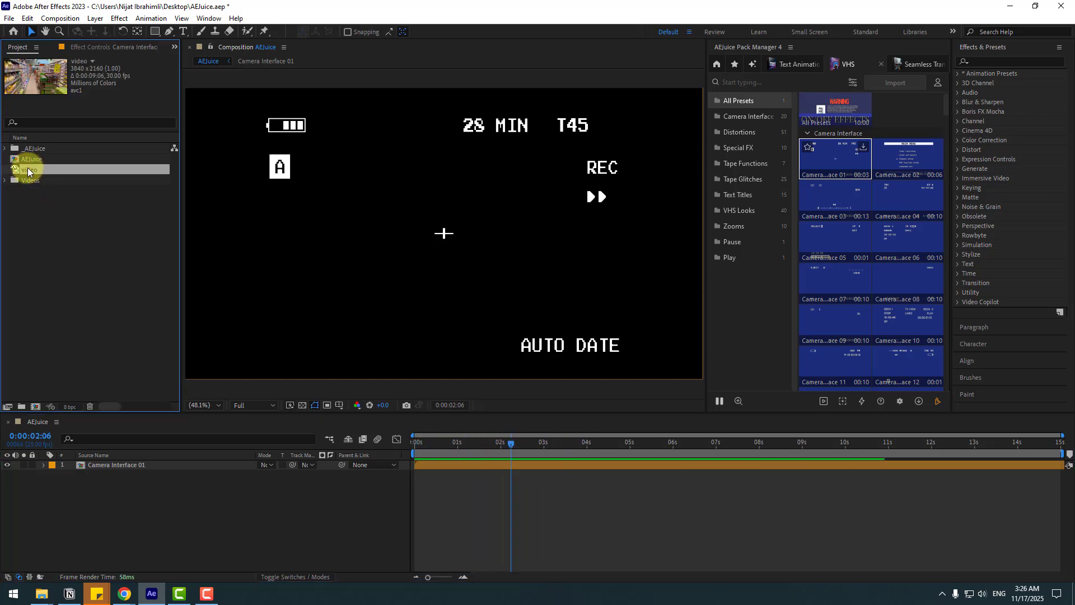
pyautogui.moveTo(28, 167); pyautogui.dragTo(127, 494)
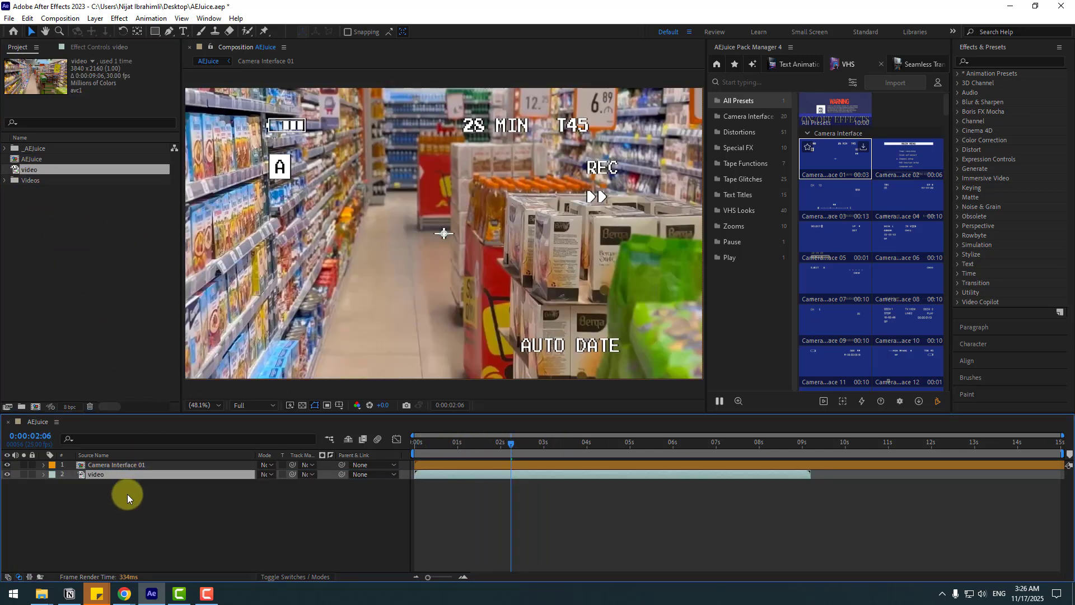
pyautogui.moveTo(443, 447); pyautogui.dragTo(520, 456)
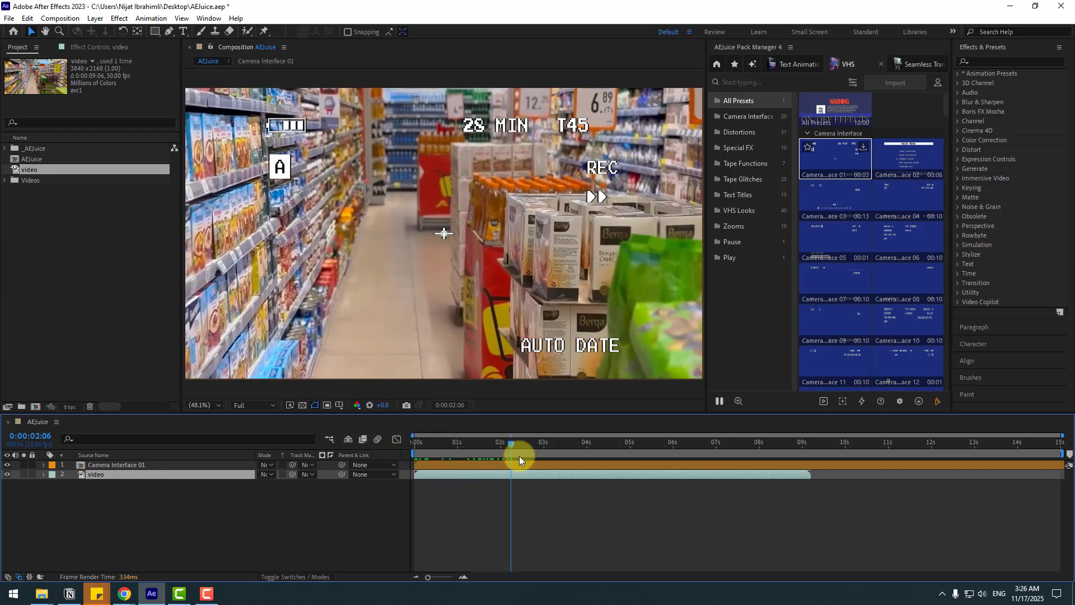
pyautogui.click(200, 404)
pyautogui.click(451, 207)
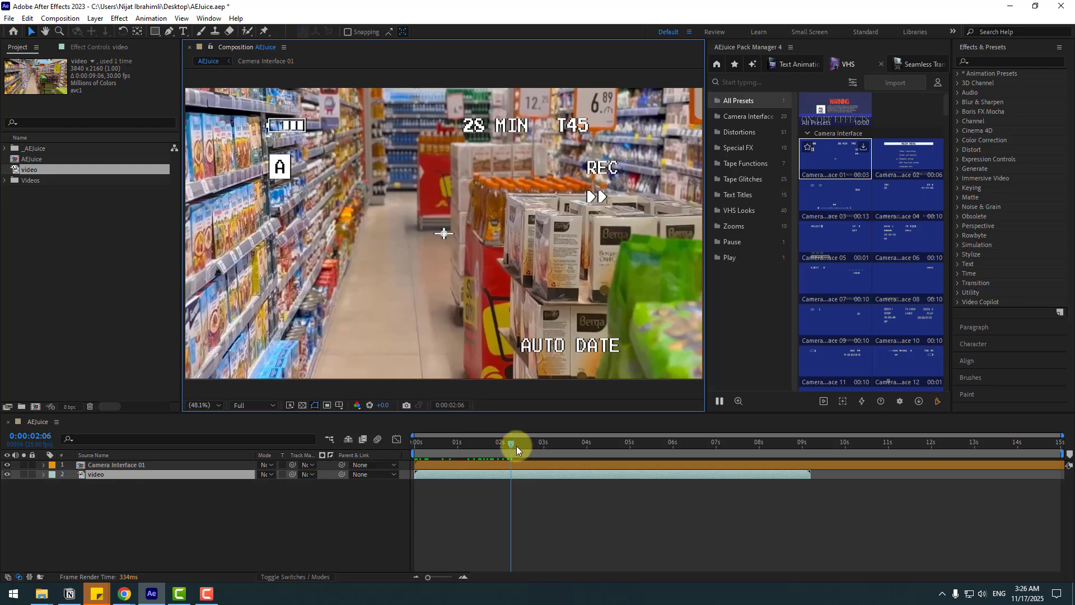
pyautogui.moveTo(517, 447); pyautogui.dragTo(666, 465)
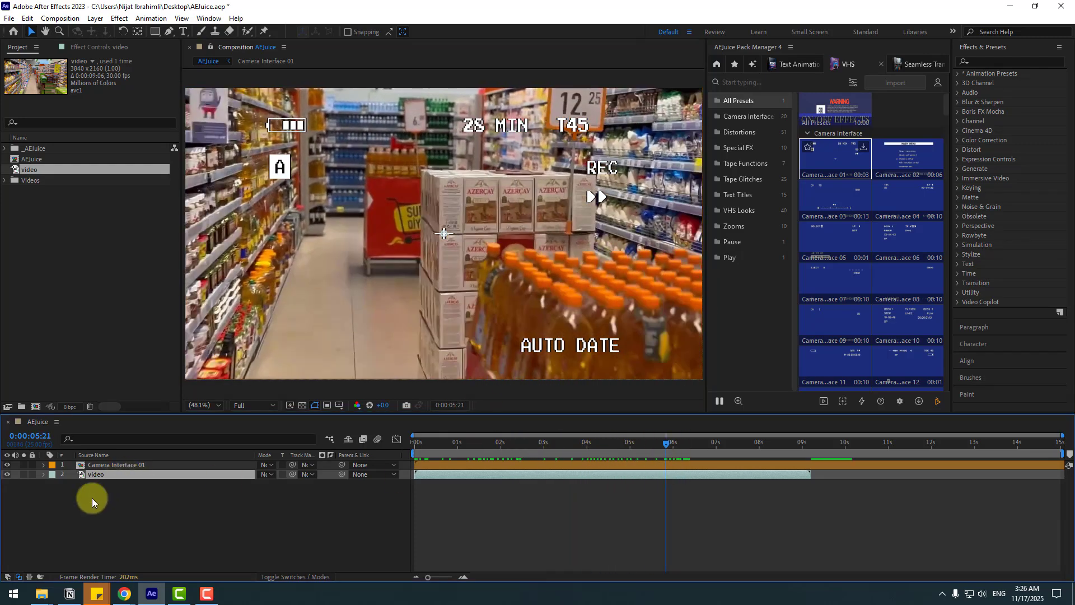
pyautogui.click(92, 501)
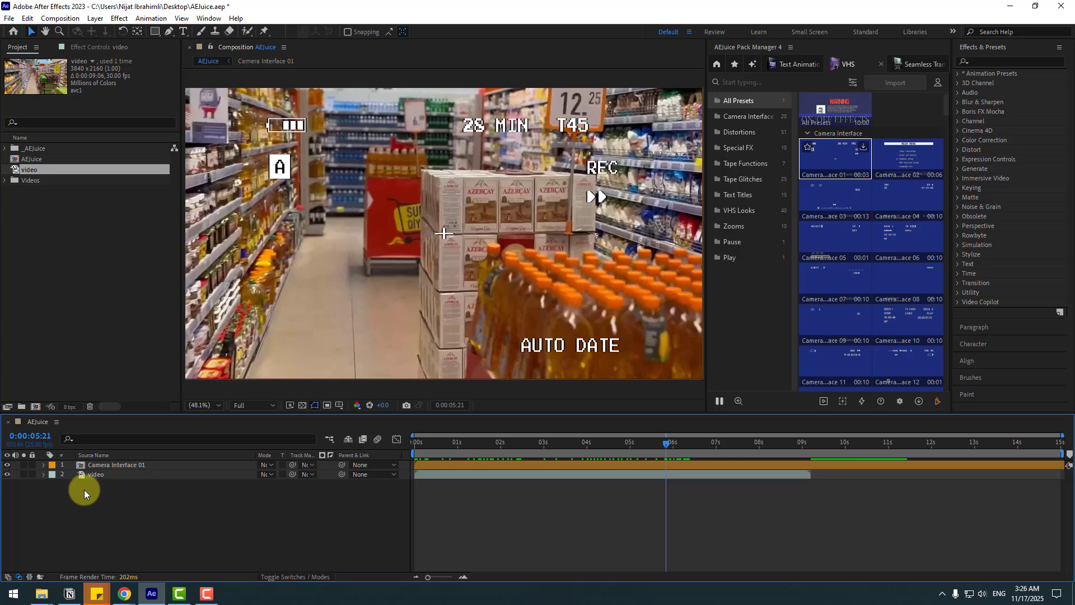
# Step: Toggle the Camera Interface 01 layer's visibility to compare, leaving it on
pyautogui.click(7, 466)
pyautogui.click(7, 467)
pyautogui.click(7, 467)
pyautogui.click(8, 467)
pyautogui.click(7, 466)
pyautogui.click(8, 467)
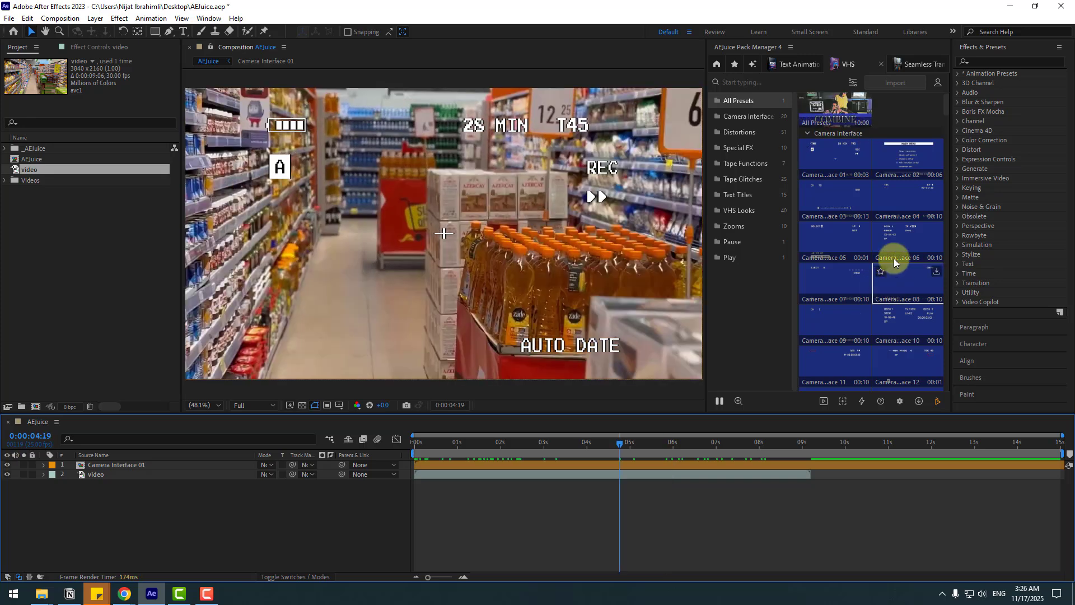
# Step: Import Line Glitch 13 from Tape Glitches, move it earlier, and preview, stopping at 0:00:00:23
pyautogui.click(742, 178)
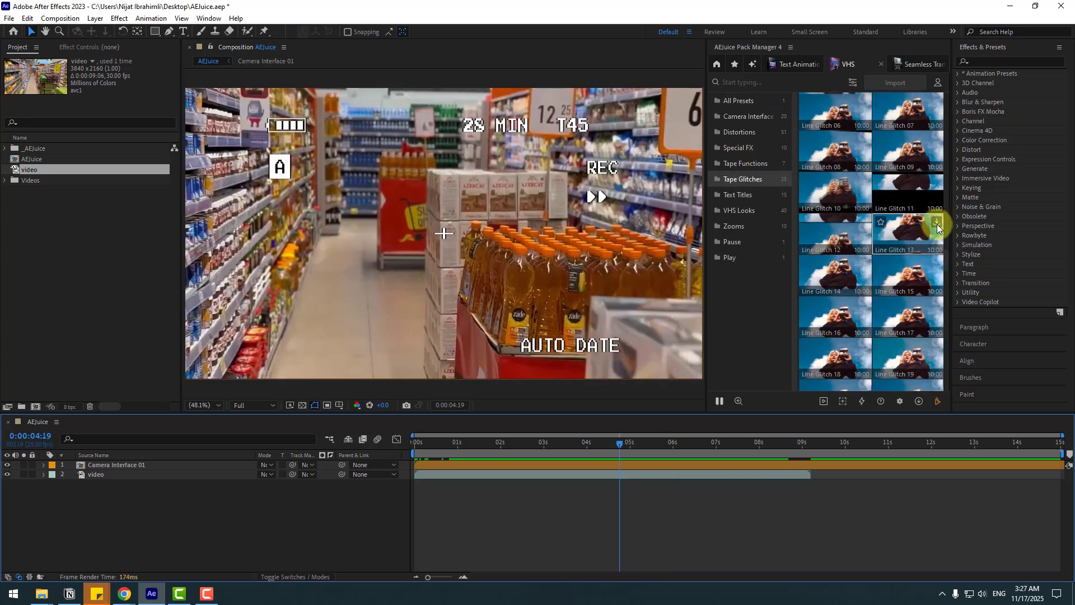
pyautogui.click(936, 224)
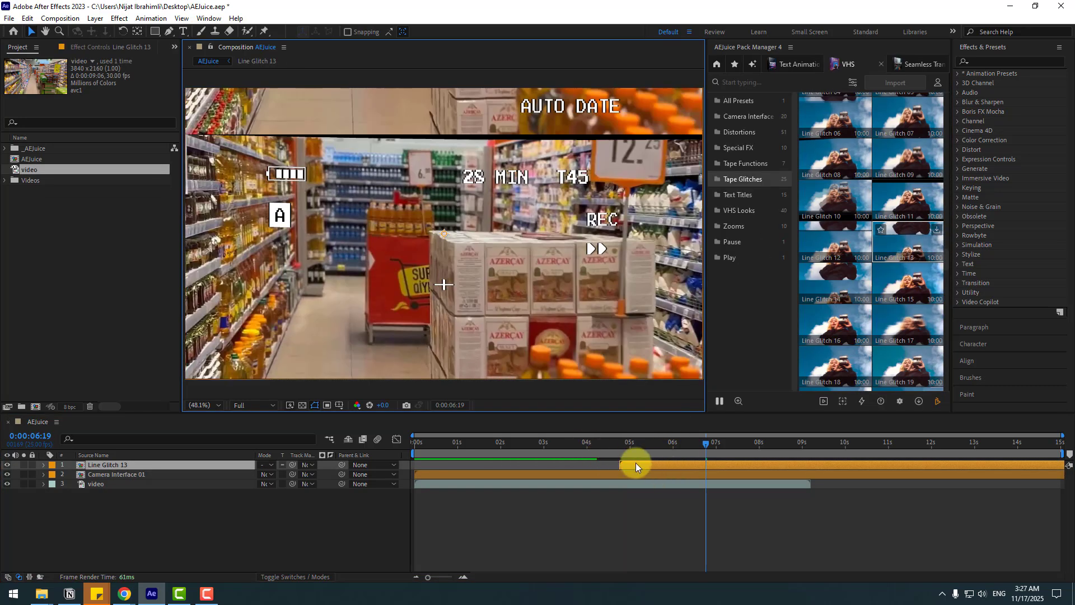
pyautogui.moveTo(636, 463); pyautogui.dragTo(448, 445)
pyautogui.press('space')
pyautogui.click(799, 442)
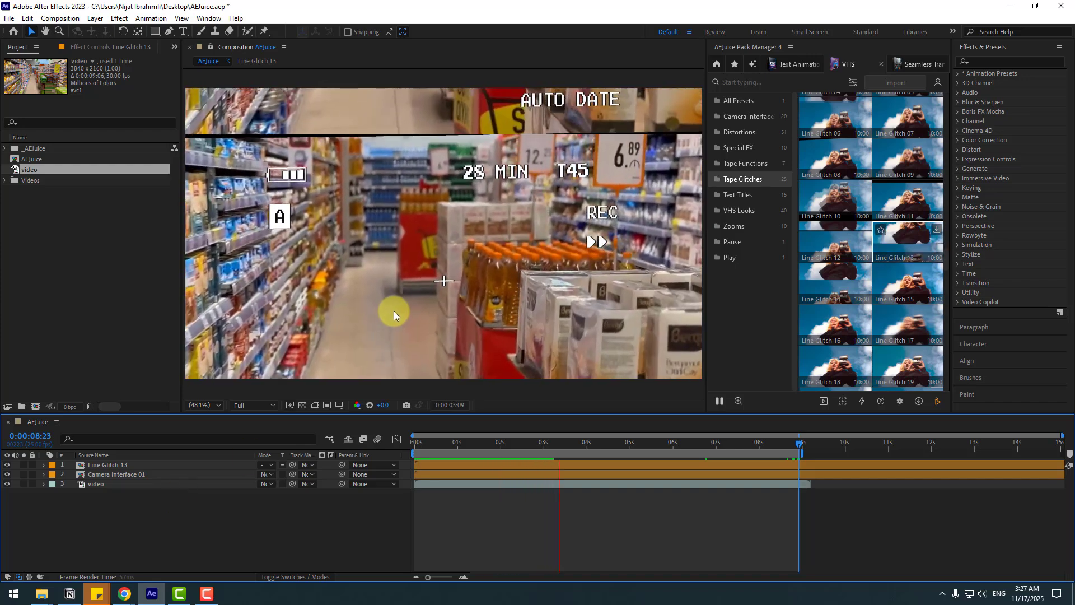
pyautogui.scroll(-2, 398, 307)
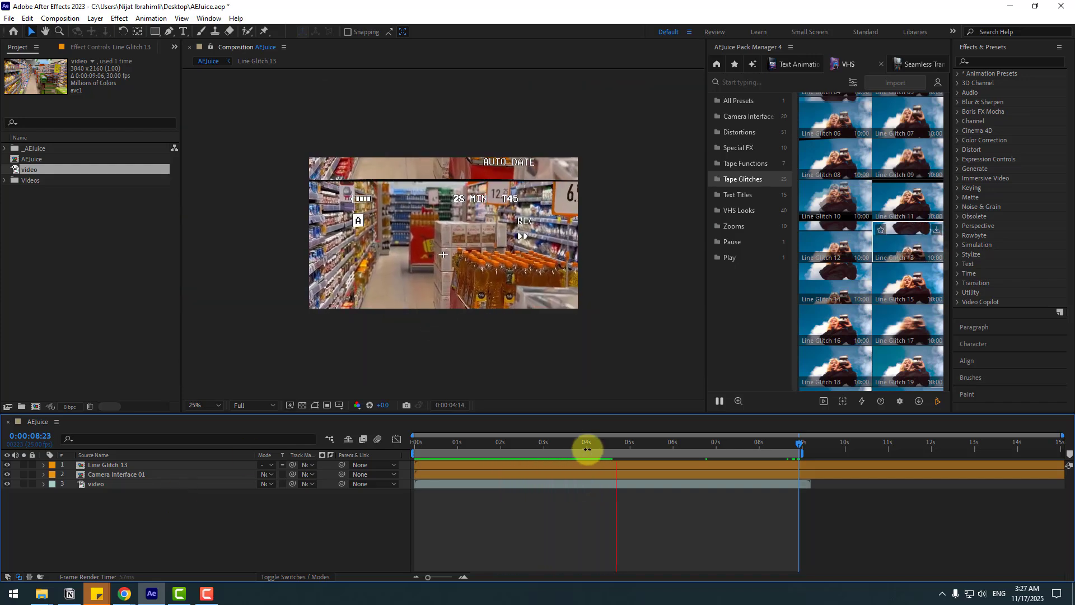
pyautogui.moveTo(422, 443); pyautogui.dragTo(453, 445)
# Step: Split Line Glitch 13 at the current time, shift the new piece later, and move to about two seconds
pyautogui.click(472, 466)
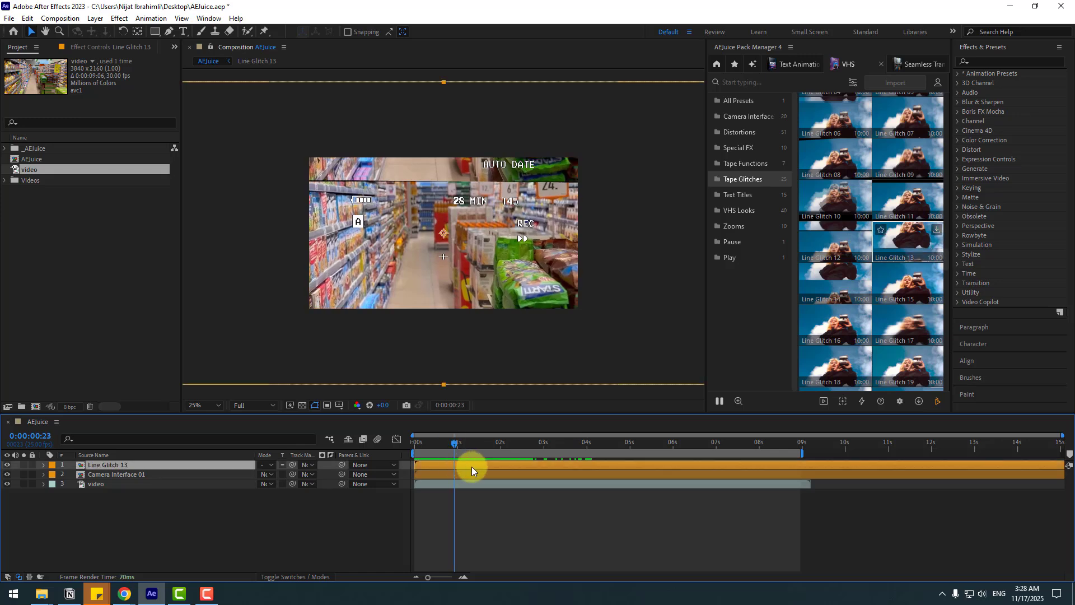
pyautogui.click(27, 18)
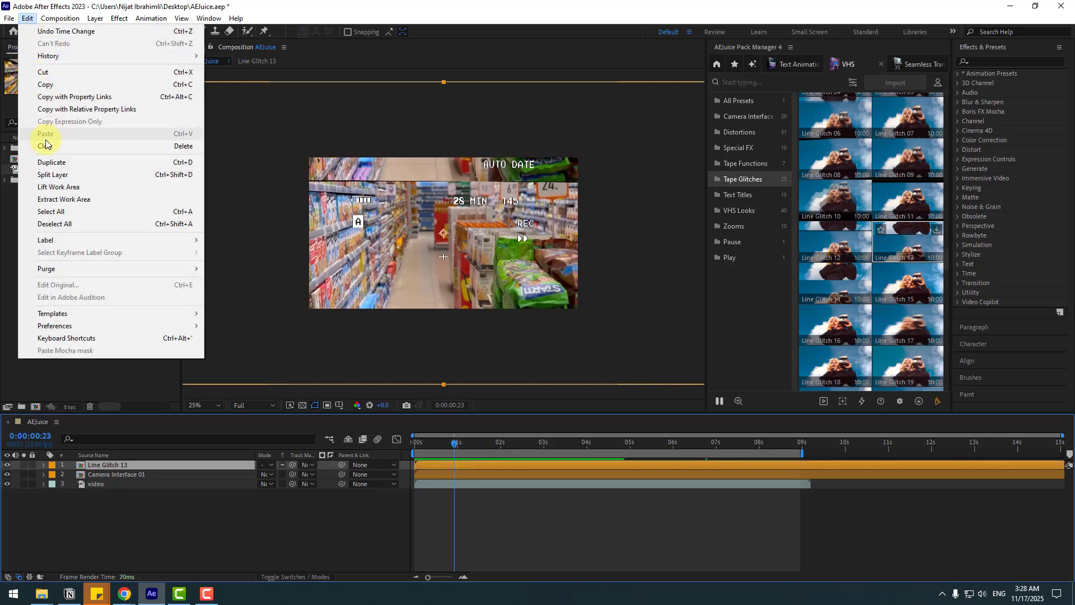
pyautogui.click(92, 177)
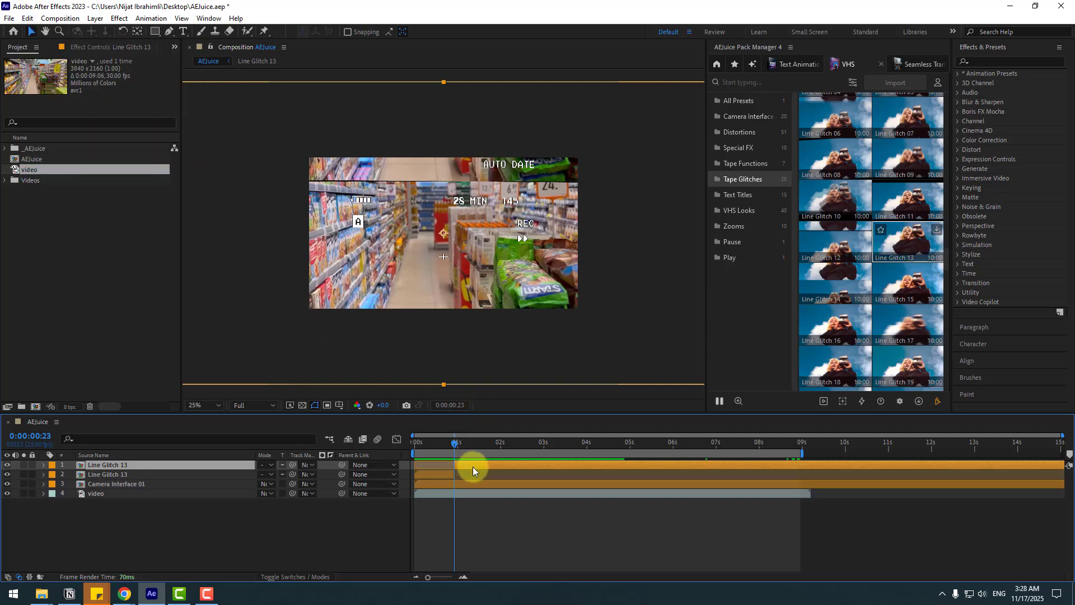
pyautogui.moveTo(512, 465); pyautogui.dragTo(546, 463)
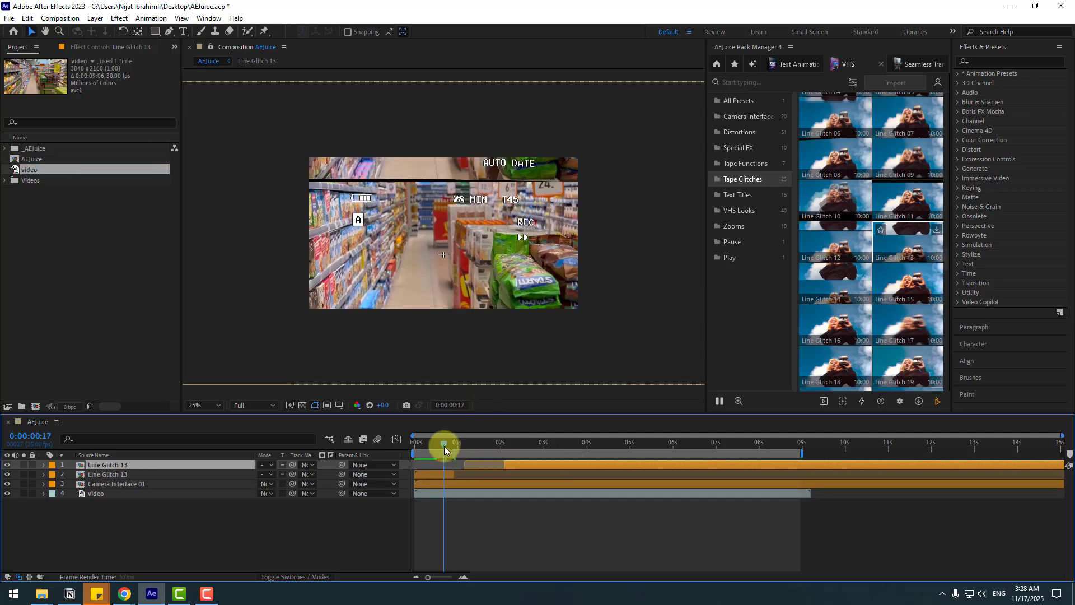
pyautogui.moveTo(444, 446); pyautogui.dragTo(600, 463)
# Step: Split Line Glitch 13 again at three seconds, slide the top piece later, set the viewer to Fit, and preview
pyautogui.click(26, 18)
pyautogui.click(61, 176)
pyautogui.moveTo(802, 452); pyautogui.dragTo(635, 458)
pyautogui.click(205, 405)
pyautogui.click(208, 218)
pyautogui.press('space')
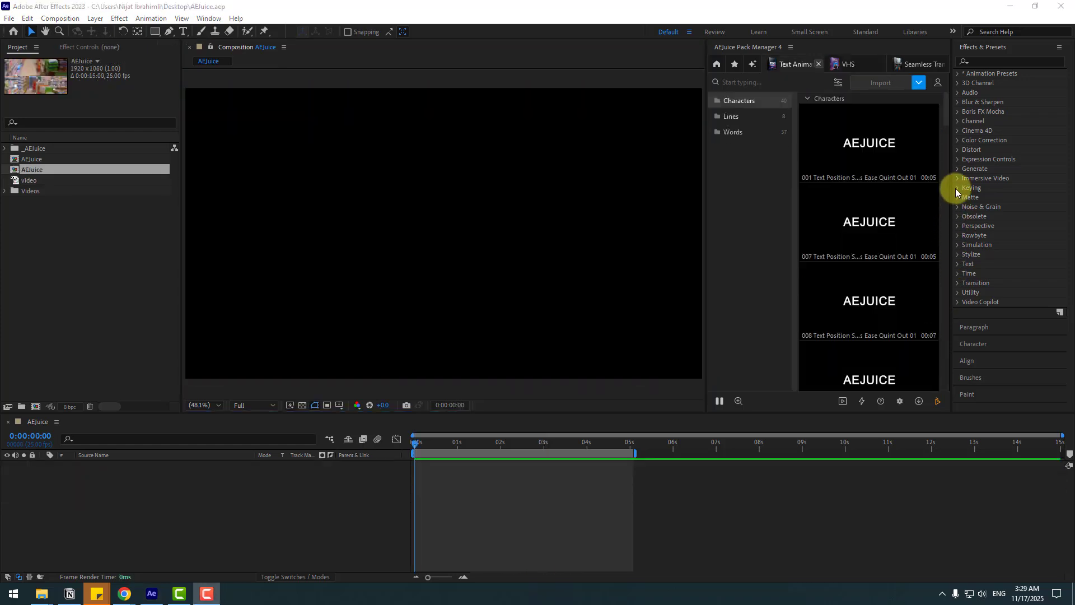
# Step: Browse the Text Animation pack's Words and Lines preset folders
pyautogui.click(734, 132)
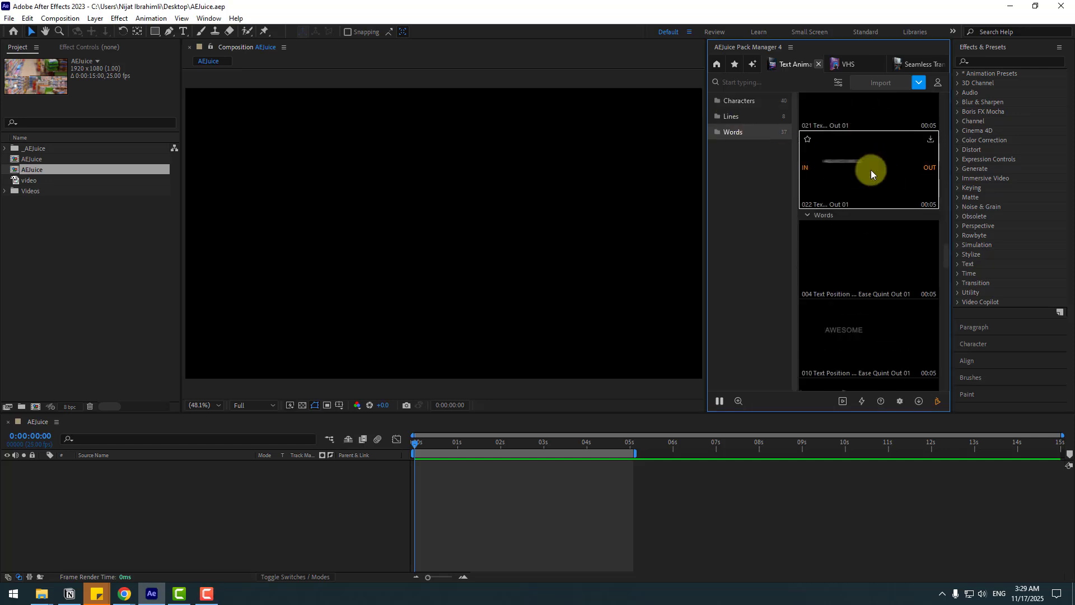
pyautogui.scroll(-3, 879, 176)
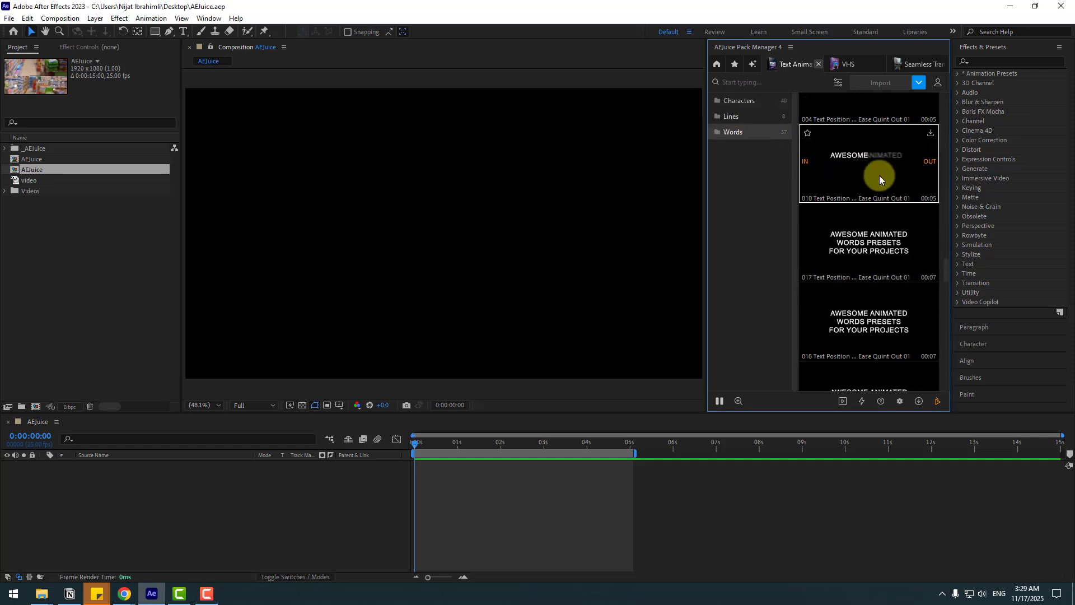
pyautogui.scroll(-8, 879, 178)
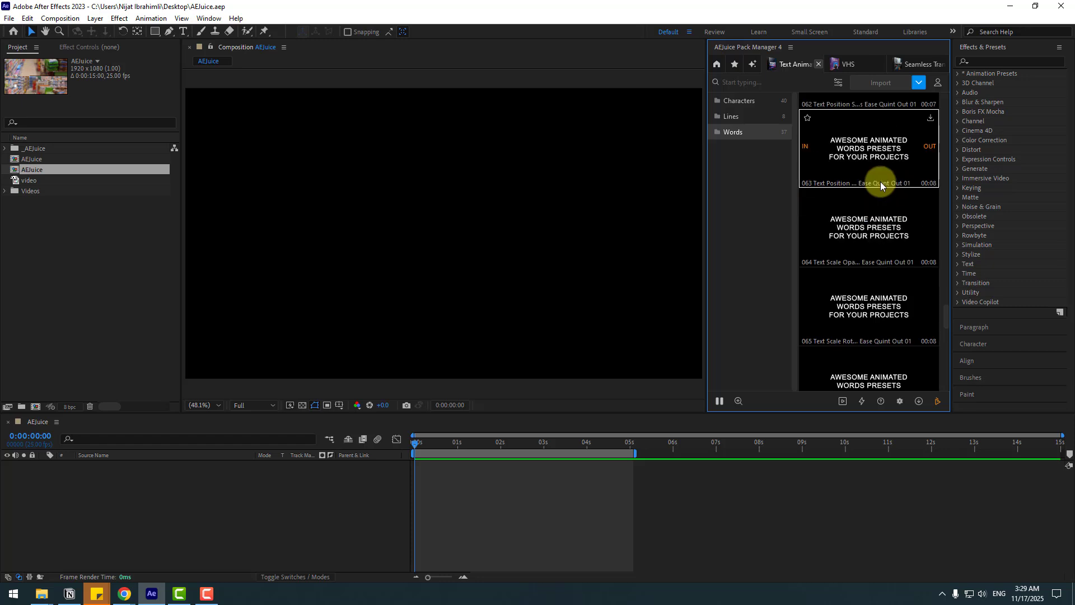
pyautogui.click(731, 117)
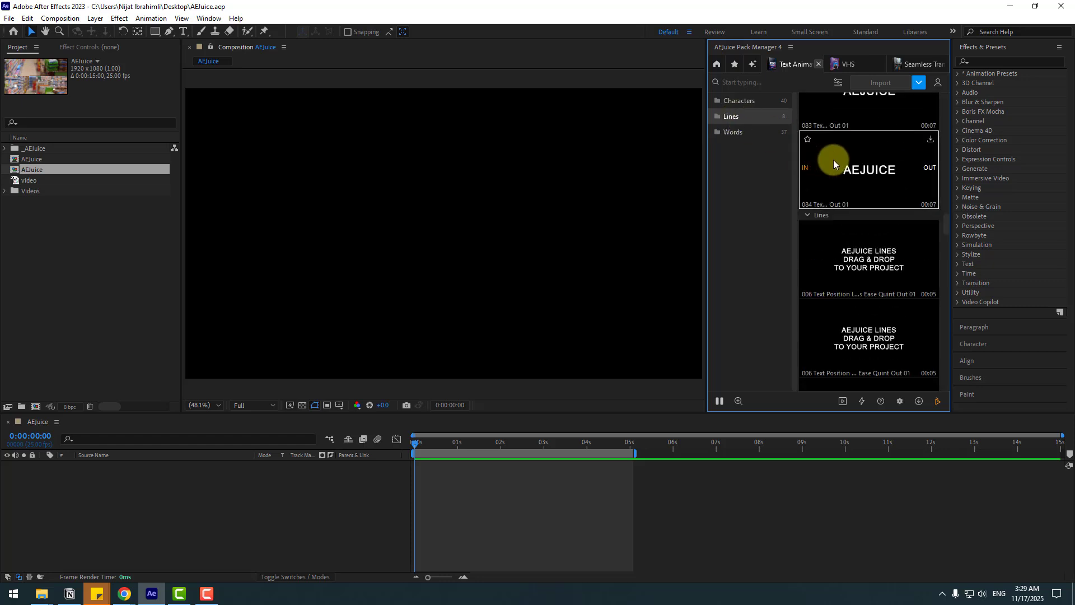
pyautogui.scroll(-1, 850, 265)
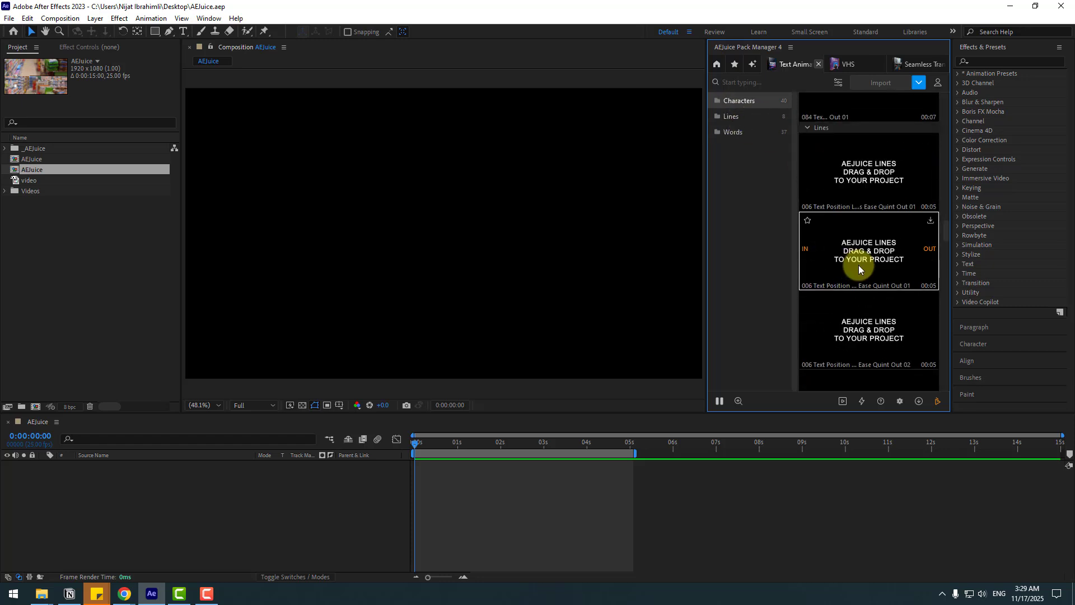
pyautogui.scroll(1, 858, 265)
pyautogui.scroll(-3, 860, 265)
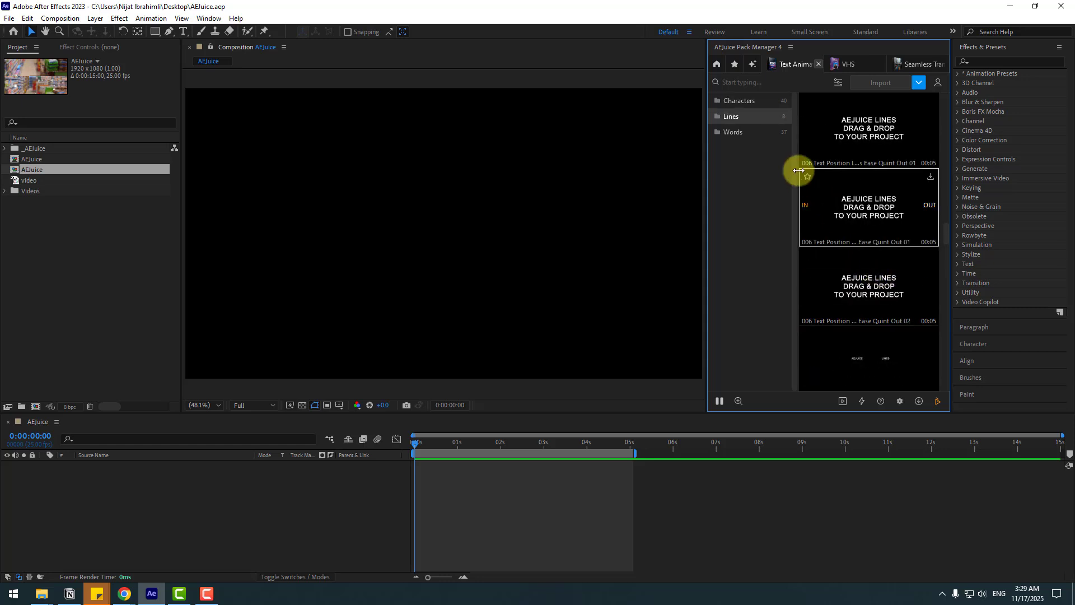
# Step: Import Characters preset 016 (Text Position Ease Quint Out 01) into the composition
pyautogui.click(749, 106)
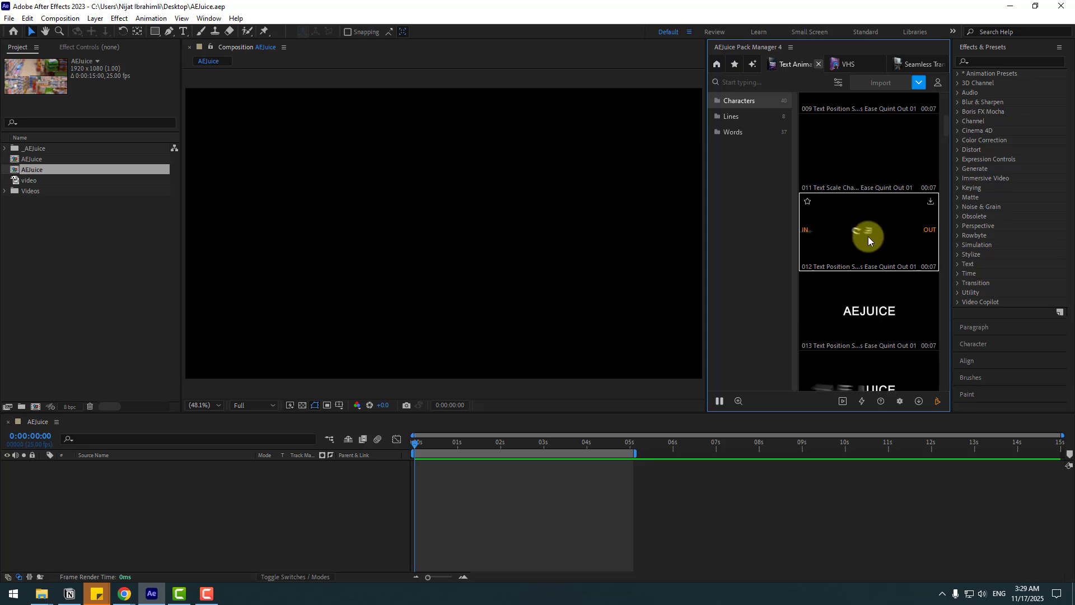
pyautogui.scroll(-5, 882, 243)
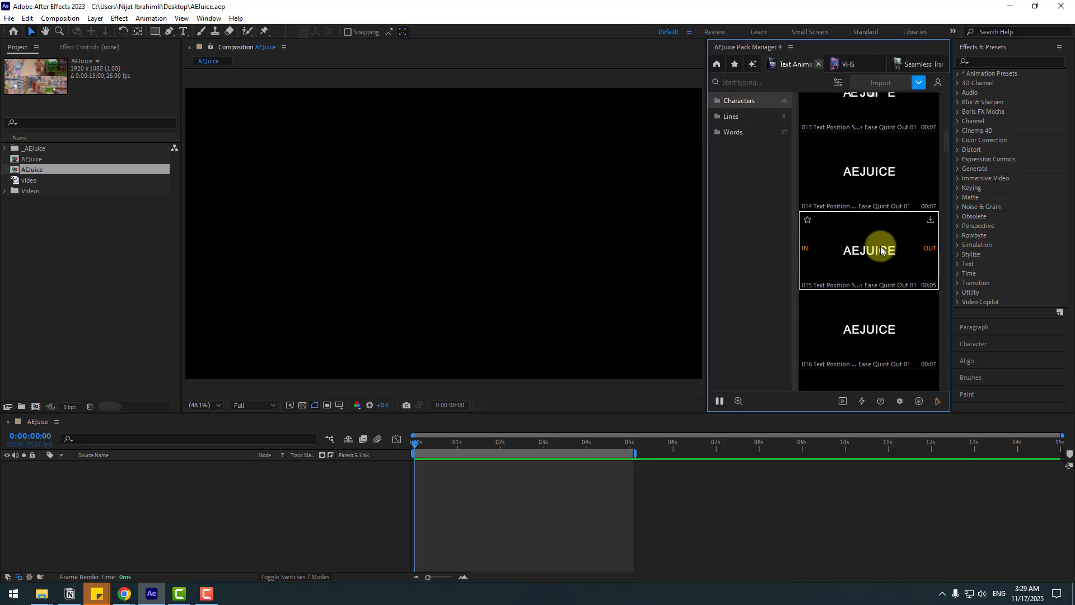
pyautogui.scroll(-1, 879, 258)
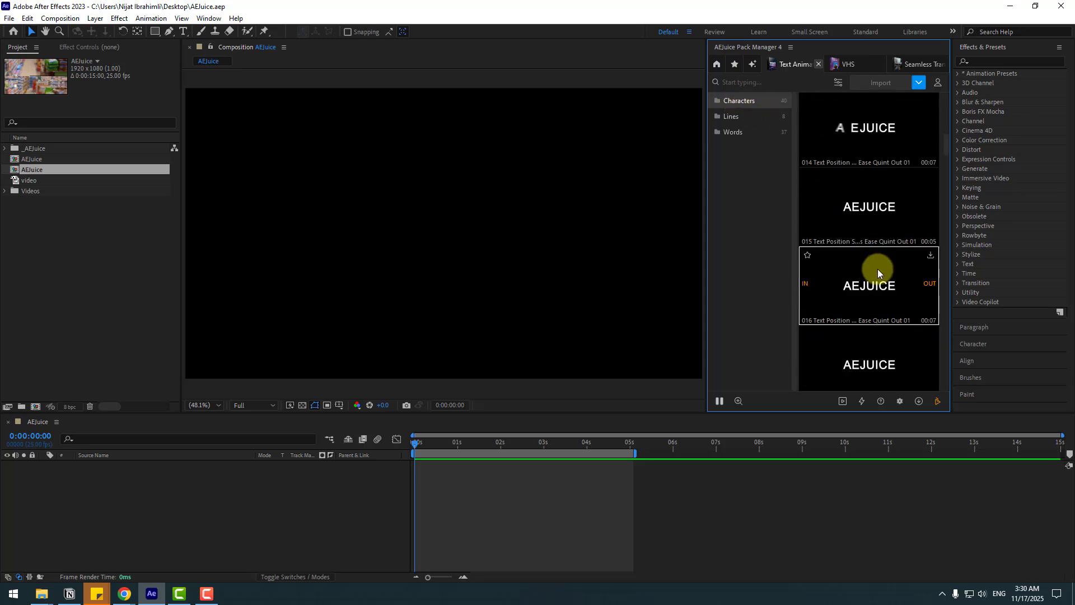
pyautogui.click(930, 257)
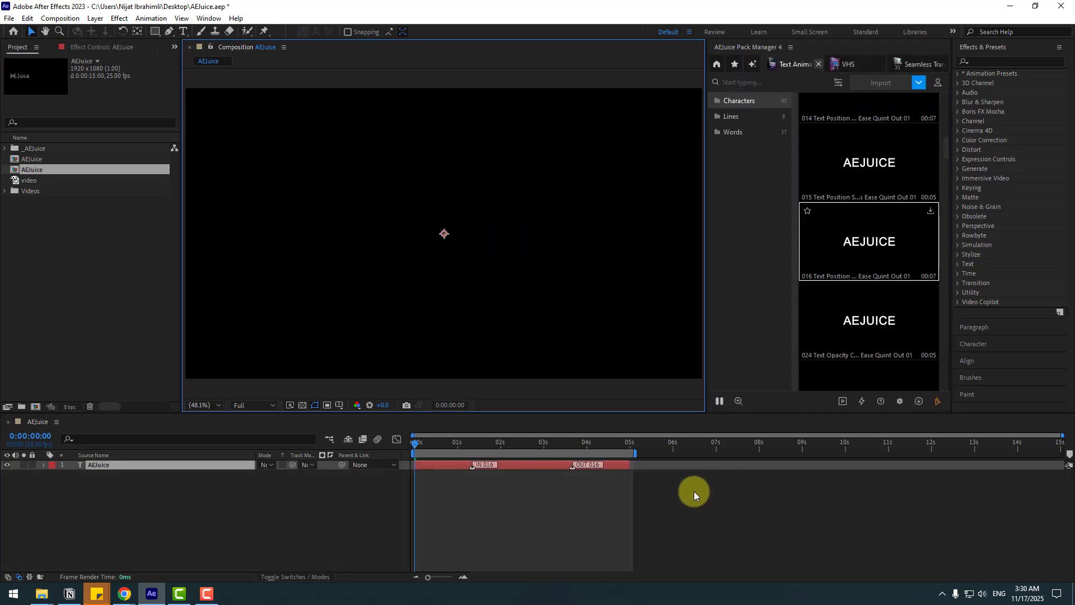
# Step: Preview the title and shift its IN marker slightly earlier
pyautogui.click(692, 493)
pyautogui.press('space')
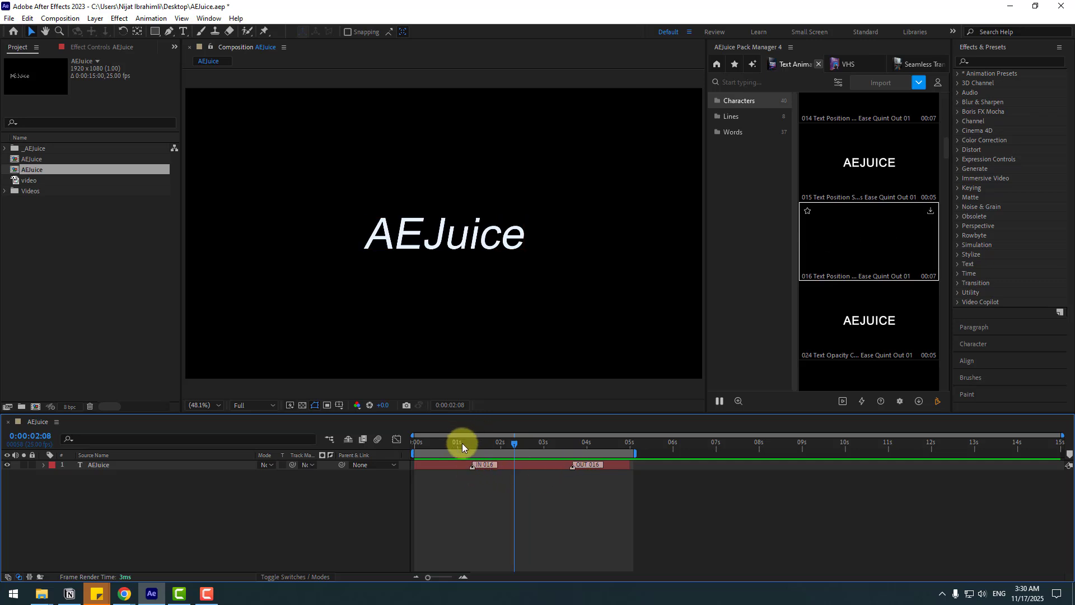
pyautogui.moveTo(487, 446)
pyautogui.mouseDown()
pyautogui.moveTo(438, 446)
pyautogui.moveTo(473, 470)
pyautogui.moveTo(402, 446)
pyautogui.mouseUp()
pyautogui.press('space')
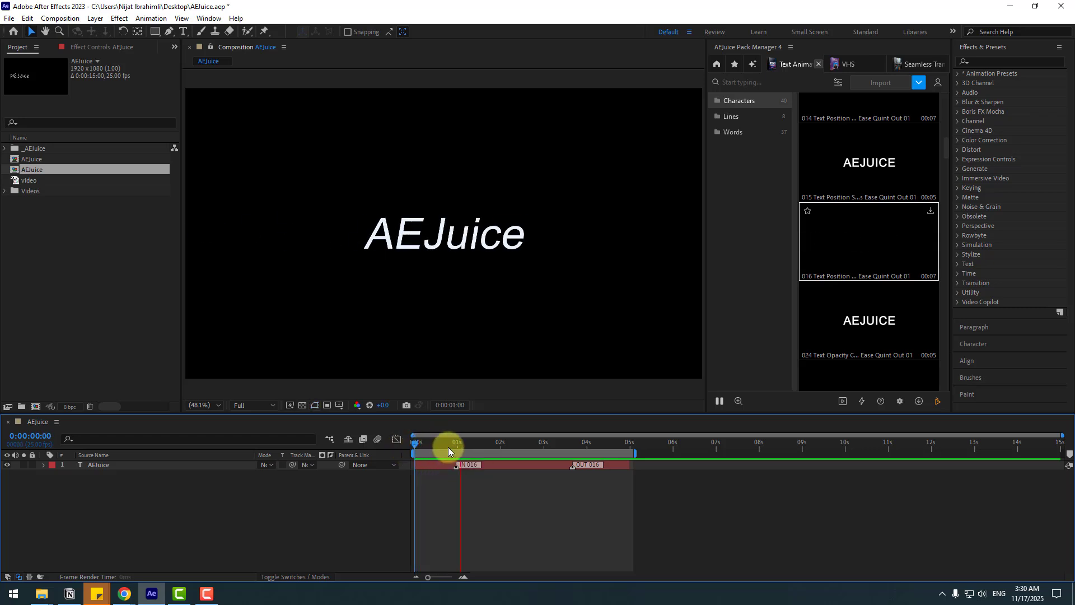
pyautogui.click(536, 445)
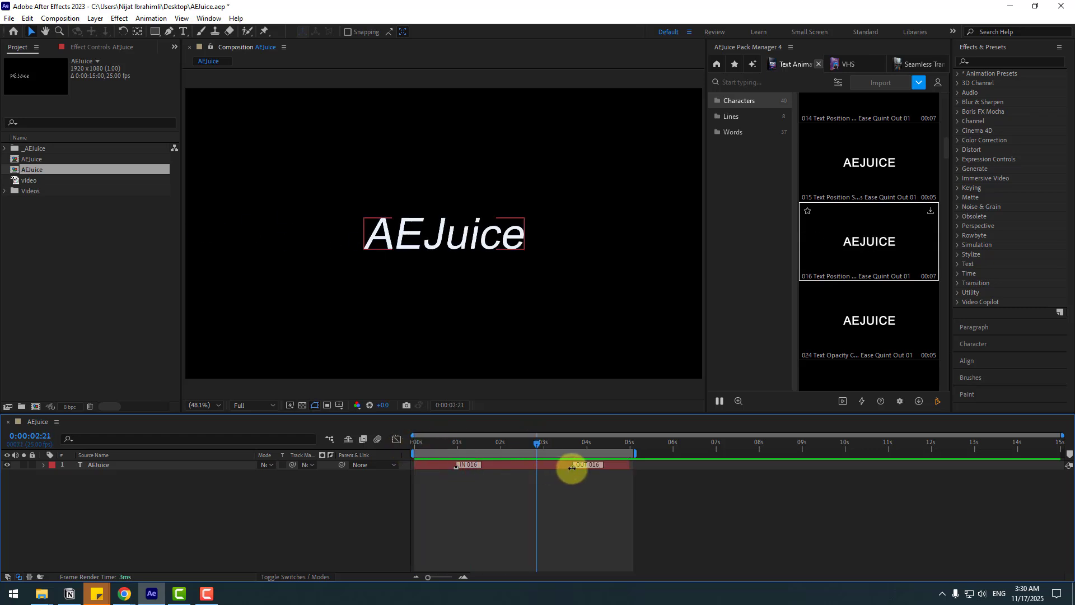
# Step: Move the OUT 016 marker from about 3.7s to 2.6s and preview the retimed title
pyautogui.moveTo(572, 468); pyautogui.dragTo(515, 468)
pyautogui.press('space')
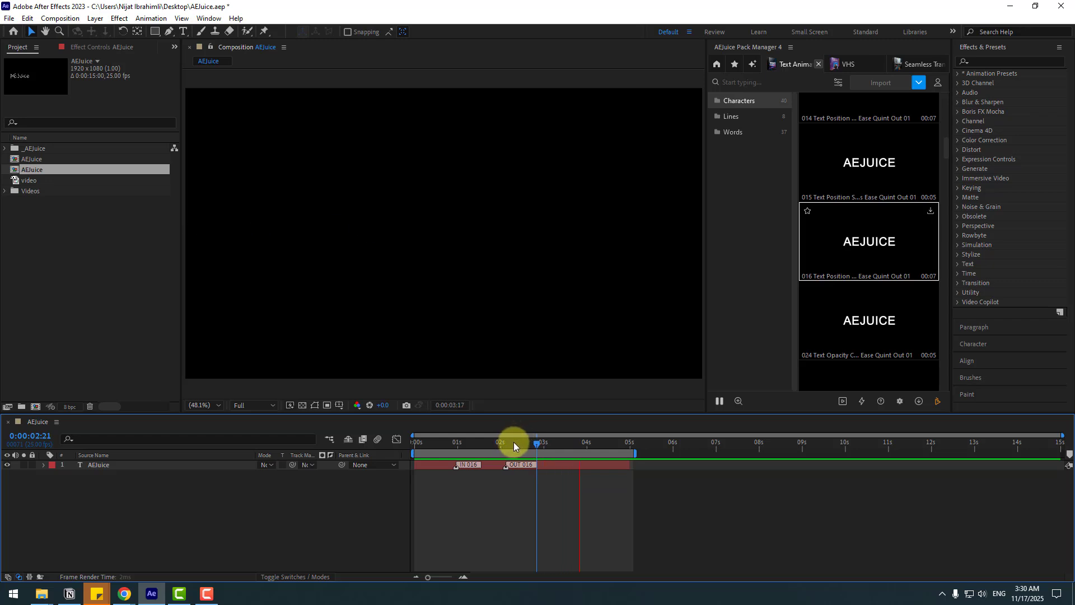
pyautogui.click(472, 441)
pyautogui.moveTo(453, 443); pyautogui.dragTo(437, 439)
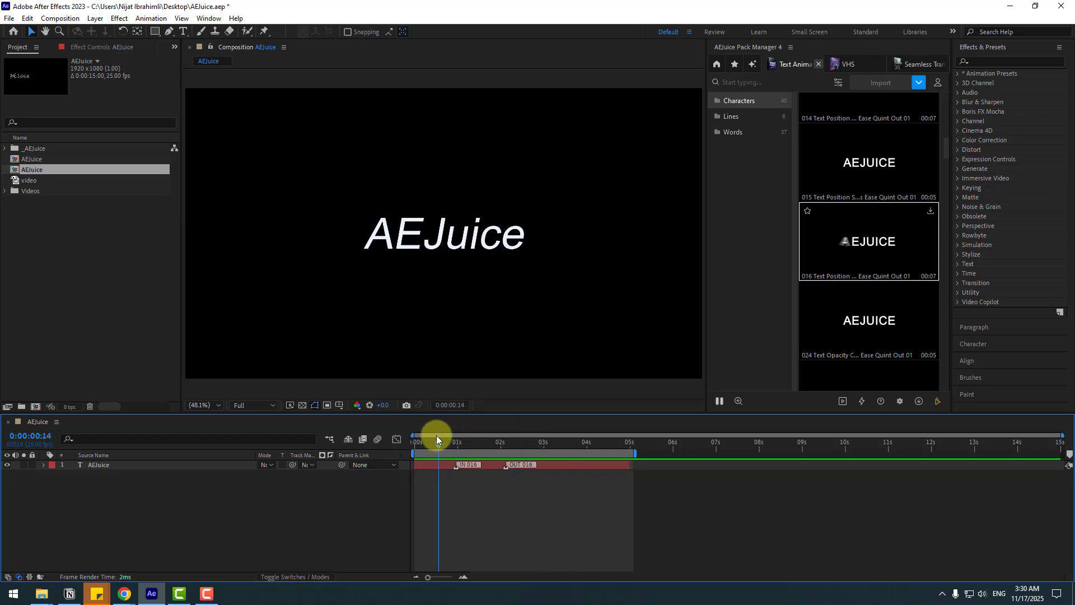
# Step: Edit the AEJuice text layer in the viewer to read 'Motion Design', then deselect it
pyautogui.click(99, 466)
pyautogui.doubleClick(396, 238)
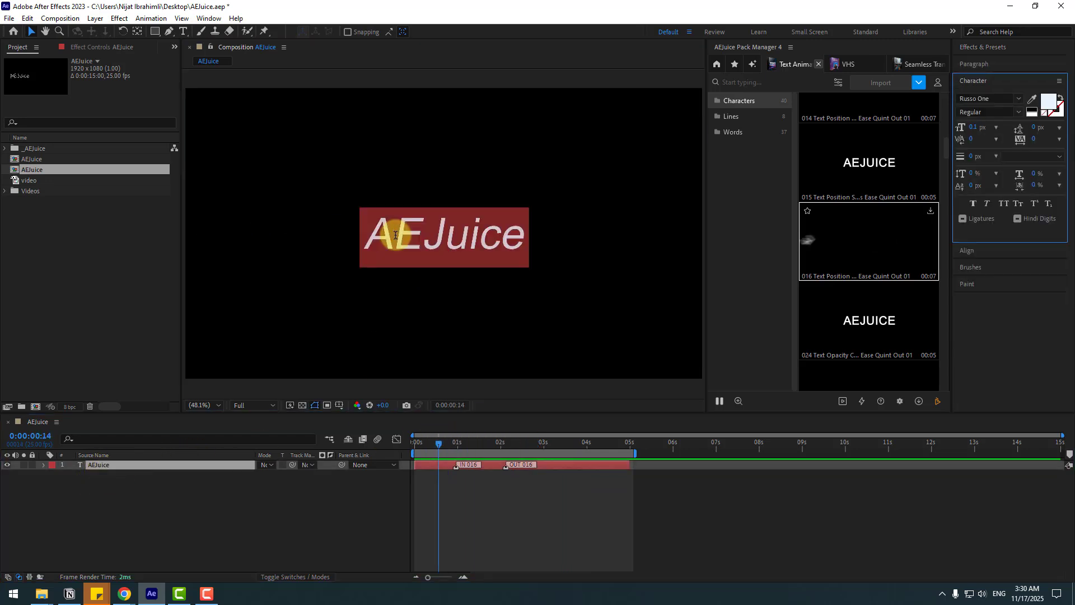
pyautogui.write('Motion Design')
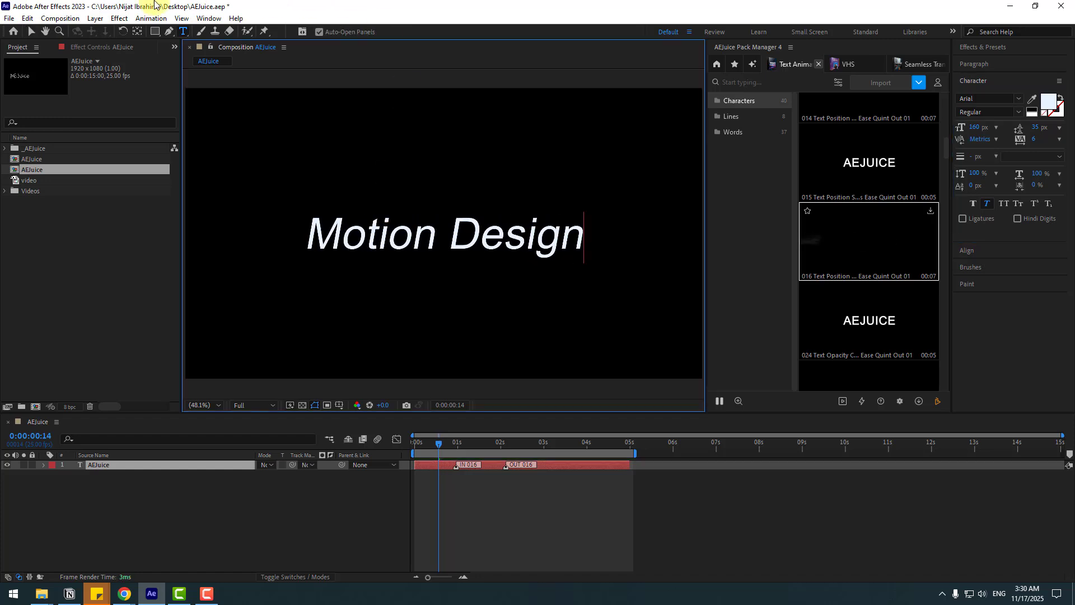
pyautogui.click(31, 32)
pyautogui.click(767, 519)
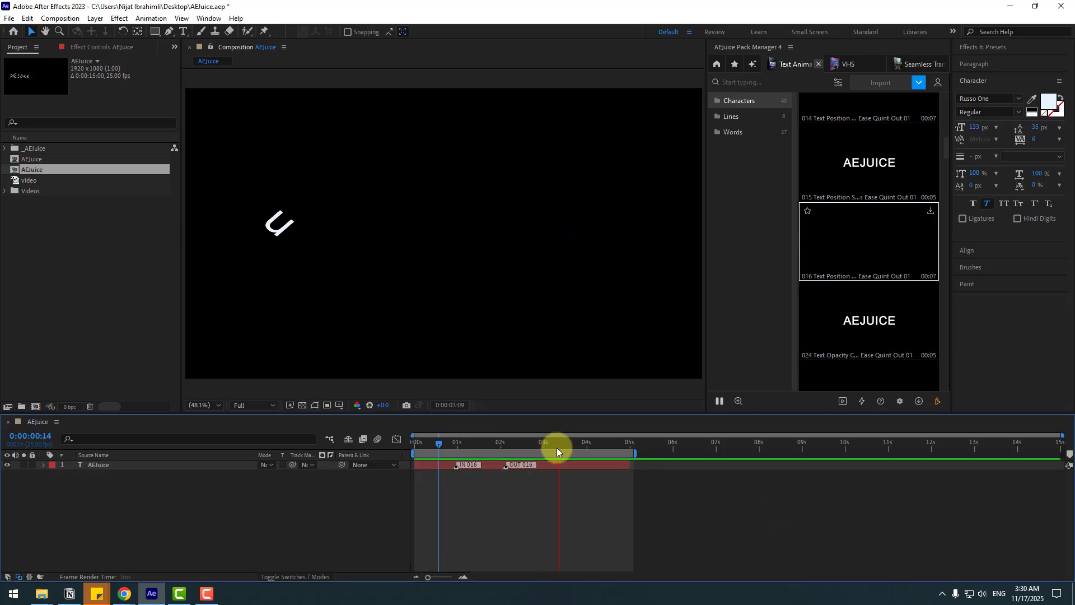
# Step: Import Characters preset 030 as a second text layer and preview its animation
pyautogui.scroll(-3, 843, 367)
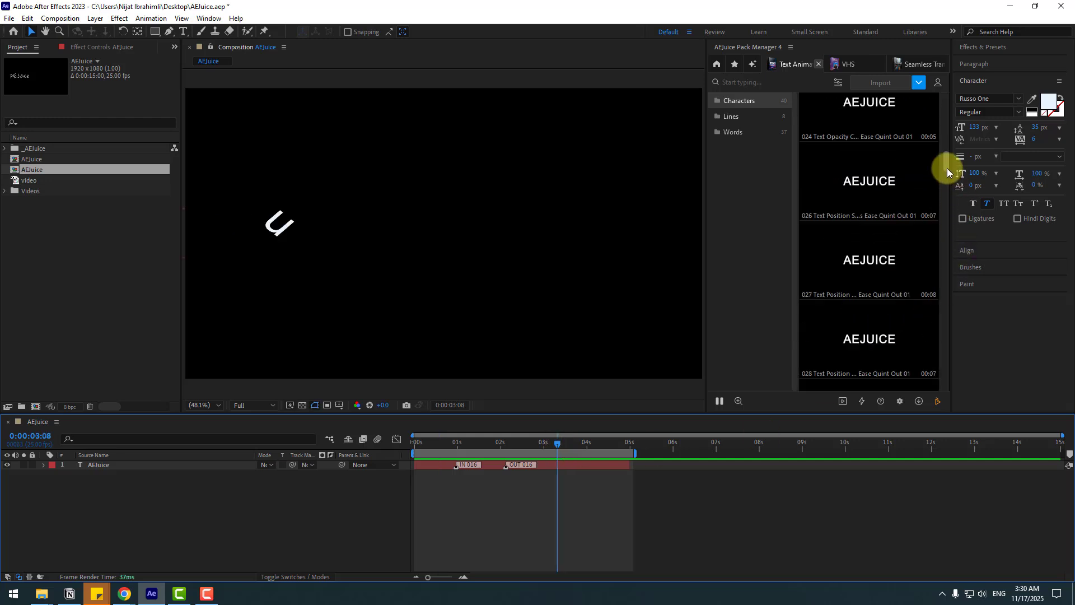
pyautogui.moveTo(946, 167)
pyautogui.mouseDown()
pyautogui.moveTo(943, 226)
pyautogui.moveTo(918, 247)
pyautogui.moveTo(943, 291)
pyautogui.moveTo(907, 297)
pyautogui.moveTo(936, 176)
pyautogui.mouseUp()
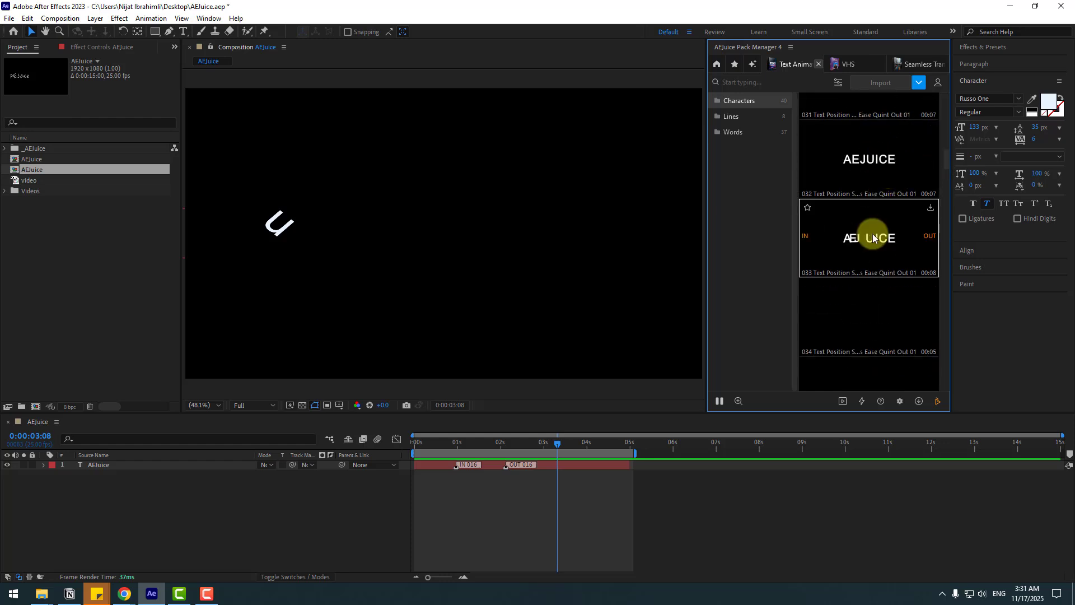
pyautogui.scroll(1, 932, 190)
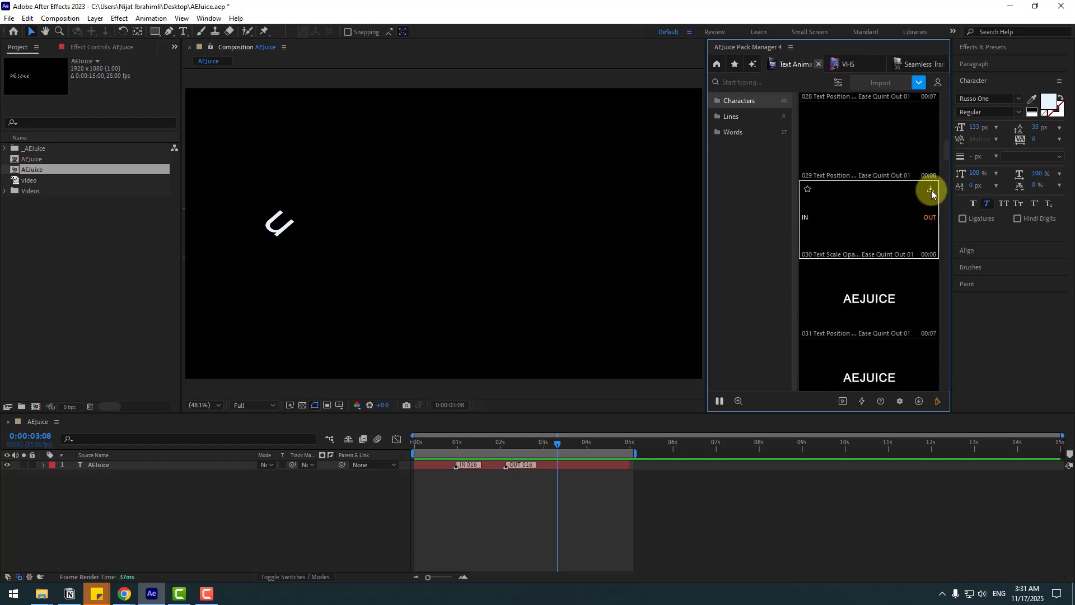
pyautogui.click(931, 189)
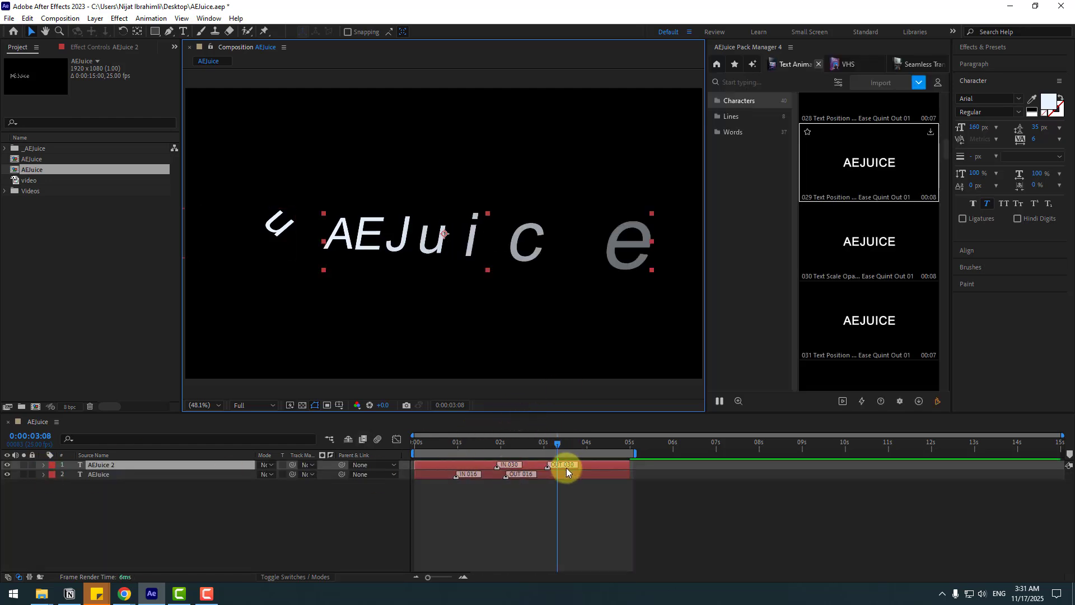
pyautogui.click(564, 443)
pyautogui.press('space')
# Step: Move the new text below Motion Design and replace it with the author's full name
pyautogui.click(489, 442)
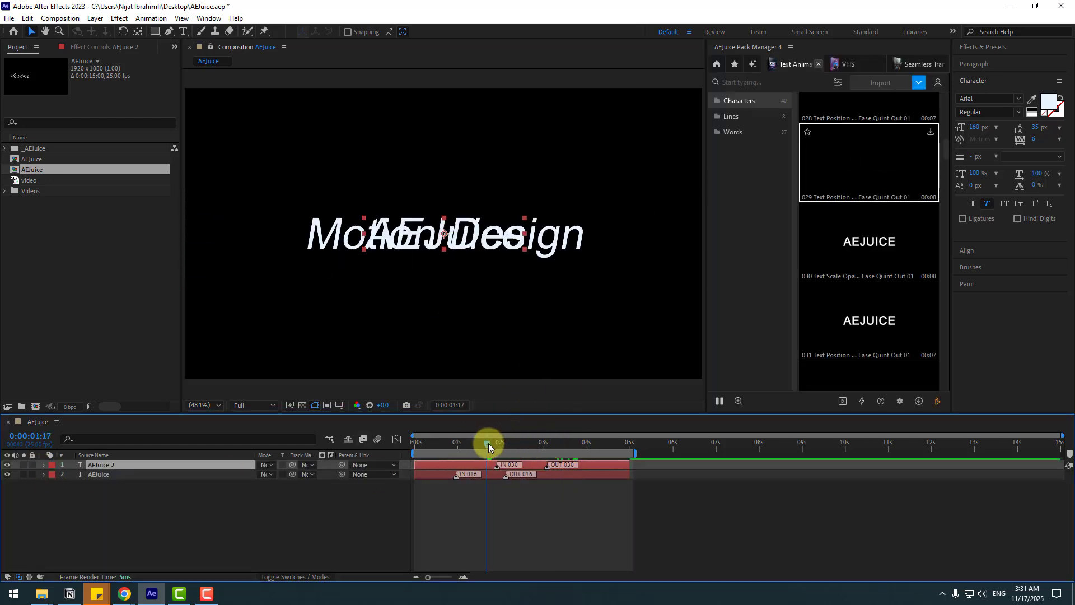
pyautogui.moveTo(452, 234); pyautogui.dragTo(454, 292)
pyautogui.doubleClick(455, 293)
pyautogui.write('Nijat')
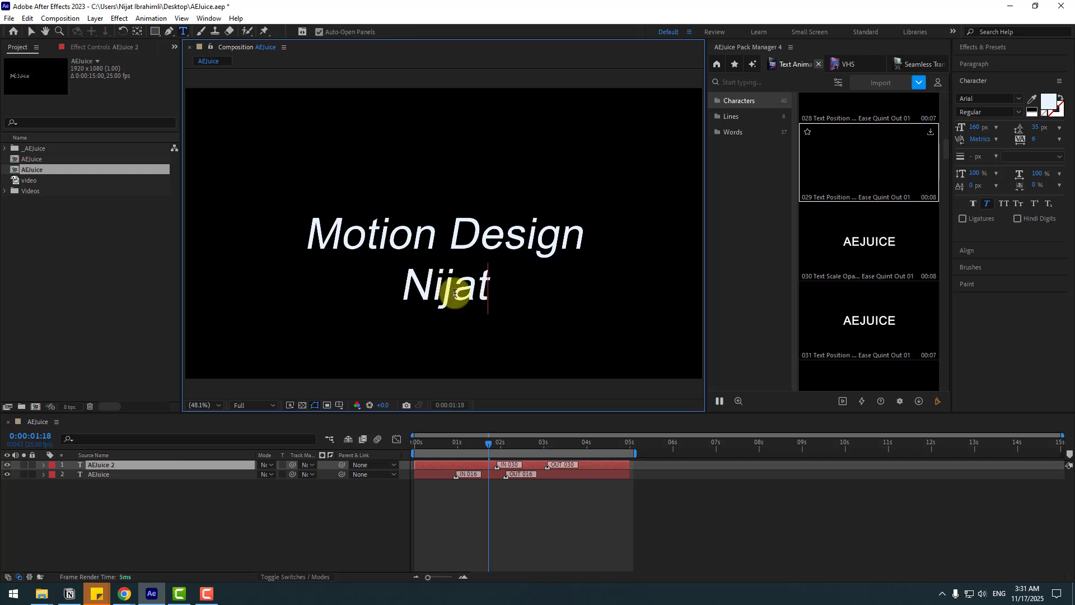
pyautogui.write(' Ibrahimli')
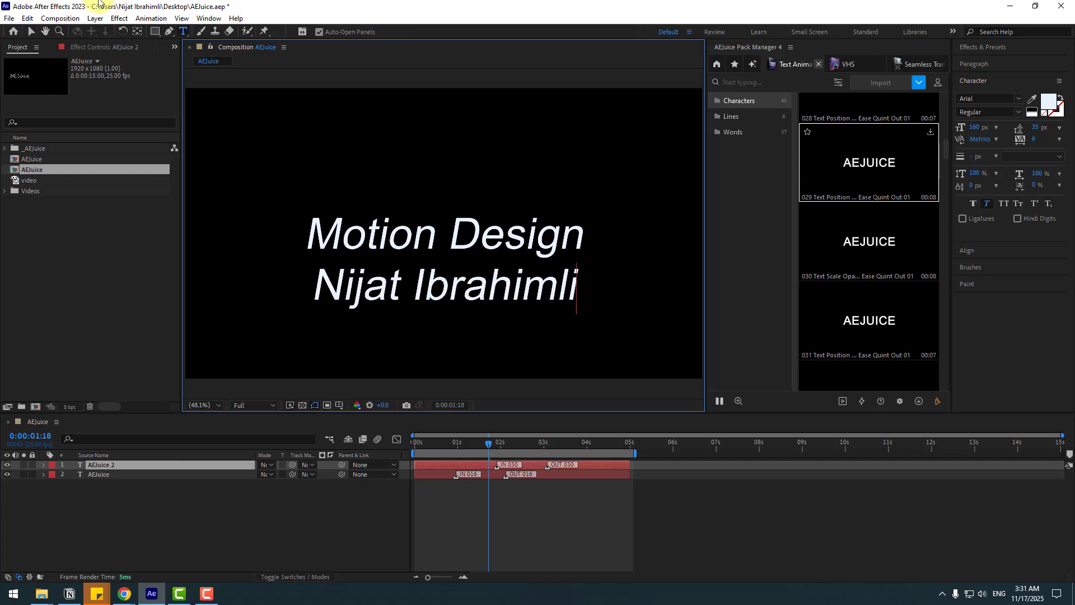
pyautogui.click(32, 38)
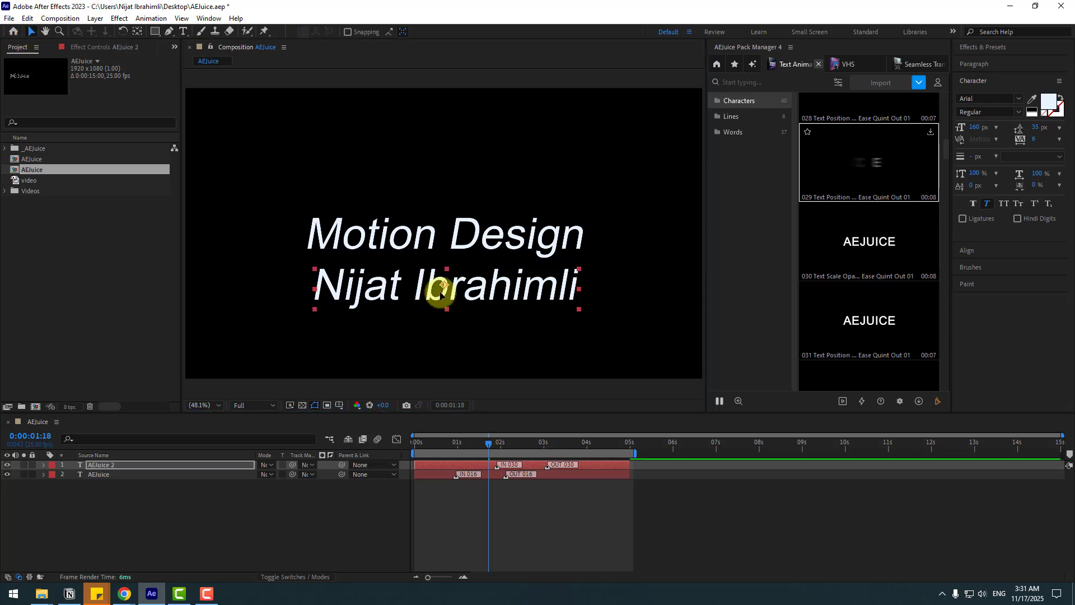
# Step: Make the name line Bold at 128 px and reposition it under Motion Design
pyautogui.moveTo(442, 295); pyautogui.dragTo(434, 293)
pyautogui.moveTo(979, 127)
pyautogui.mouseDown()
pyautogui.moveTo(960, 128)
pyautogui.moveTo(973, 147)
pyautogui.mouseUp()
pyautogui.click(1014, 115)
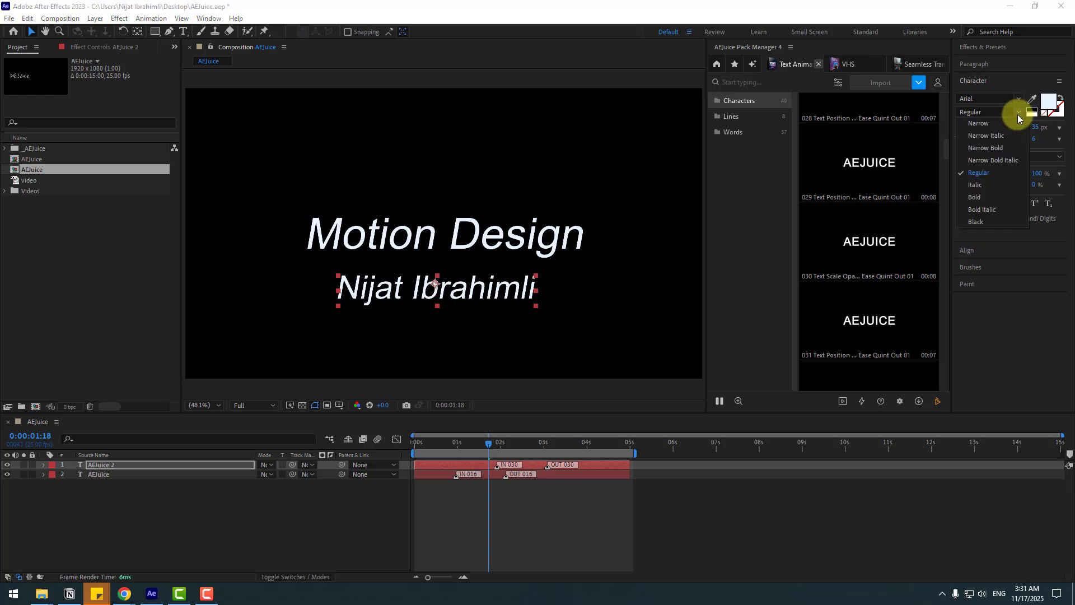
pyautogui.click(979, 197)
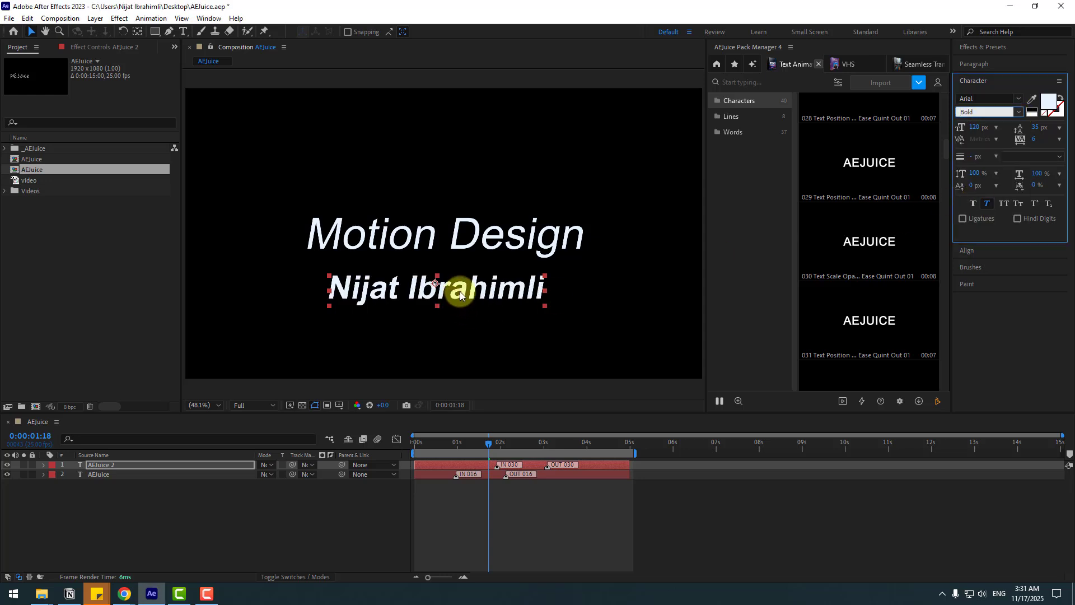
pyautogui.moveTo(459, 289)
pyautogui.mouseDown()
pyautogui.moveTo(462, 211)
pyautogui.moveTo(481, 272)
pyautogui.moveTo(473, 301)
pyautogui.mouseUp()
# Step: Set the name text's fill colour to a saturated orange and nudge it upward
pyautogui.click(1058, 110)
pyautogui.moveTo(480, 506); pyautogui.dragTo(480, 537)
pyautogui.moveTo(453, 452); pyautogui.dragTo(484, 402)
pyautogui.click(553, 410)
pyautogui.moveTo(465, 292); pyautogui.dragTo(468, 284)
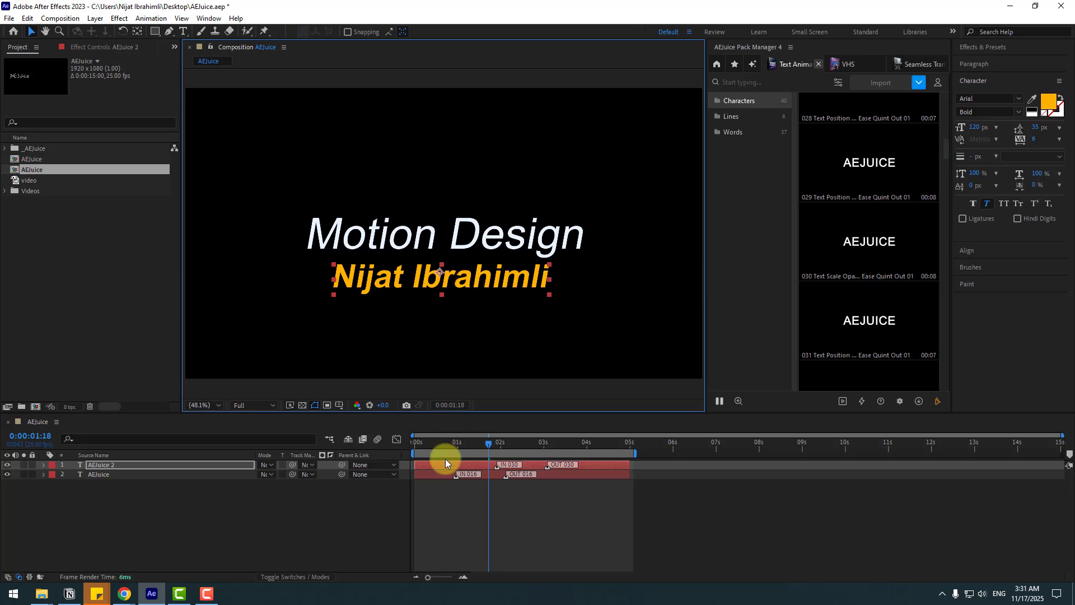
# Step: Start the name line's animation slightly later, extend the work area, and preview
pyautogui.moveTo(431, 465); pyautogui.dragTo(441, 466)
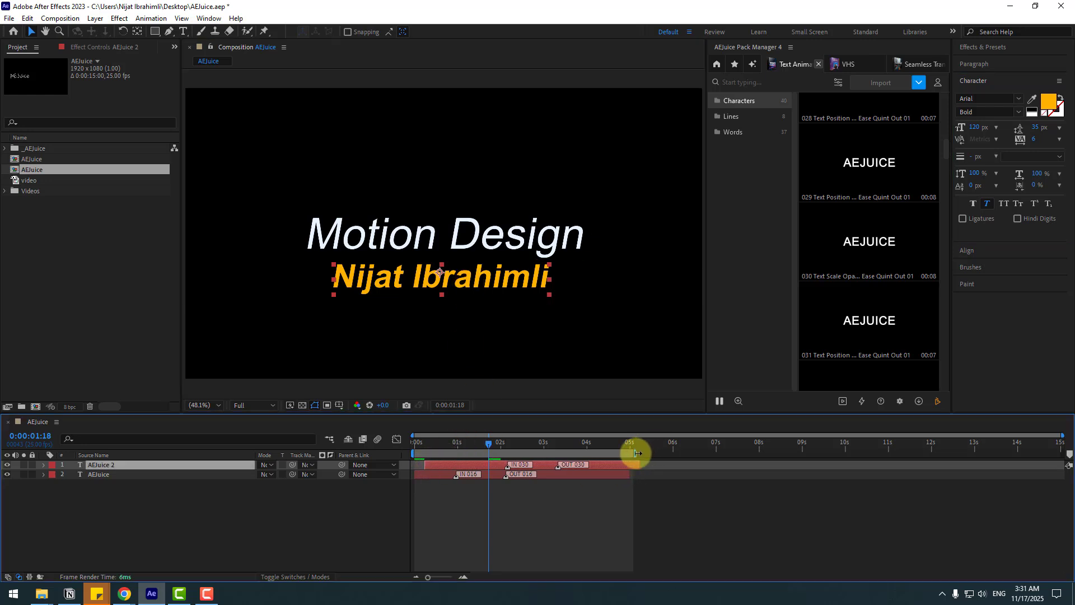
pyautogui.moveTo(637, 453); pyautogui.dragTo(668, 453)
pyautogui.press('space')
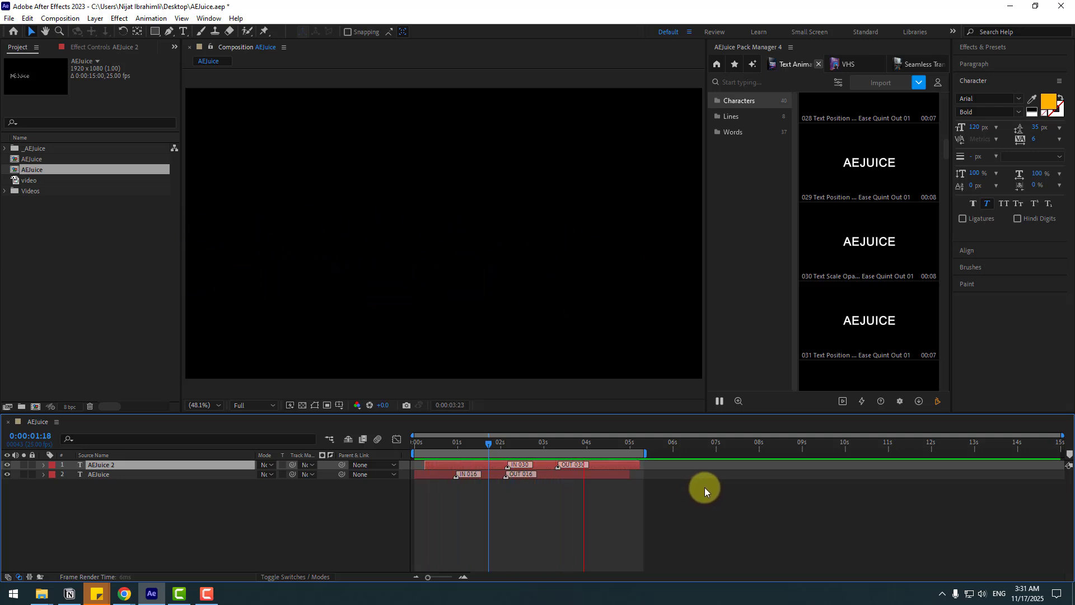
pyautogui.press('space')
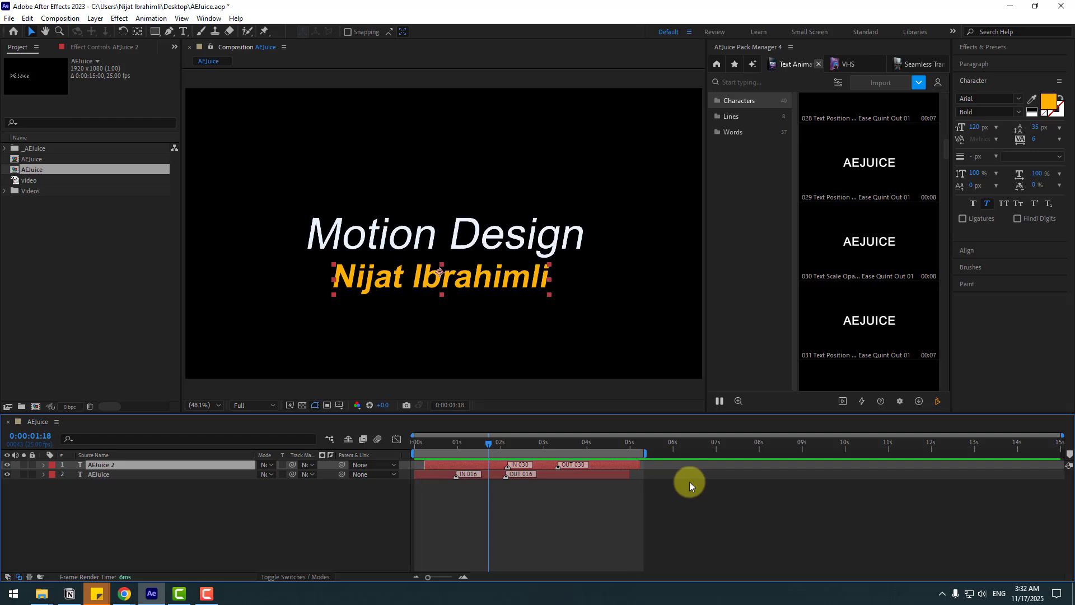
# Step: Show the Seamless Transitions Shake presets and expand the Videos folder to reveal clips 01 and 02
pyautogui.click(913, 65)
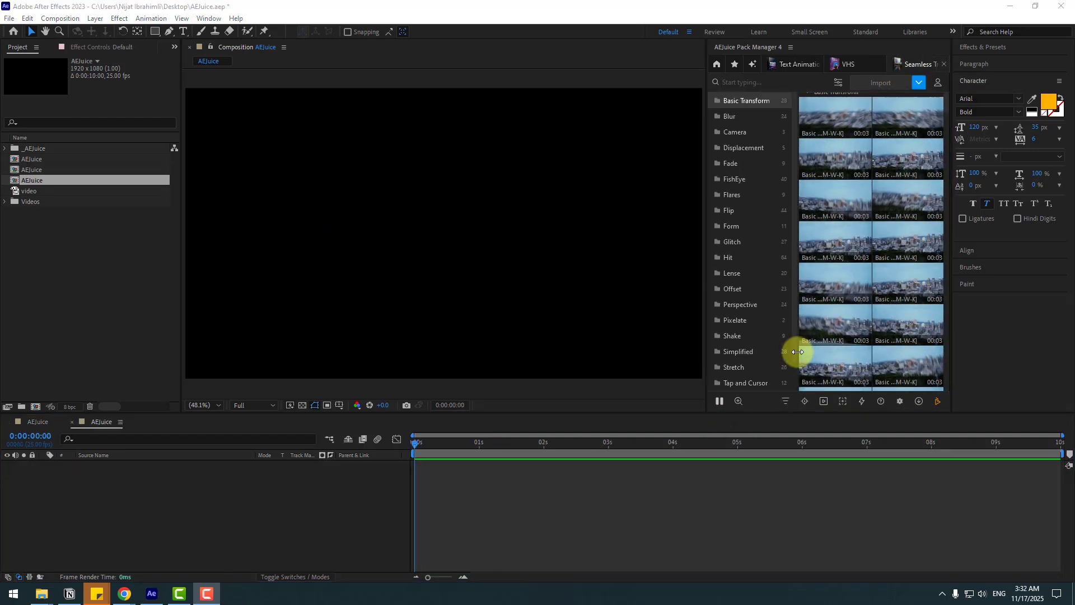
pyautogui.moveTo(892, 292)
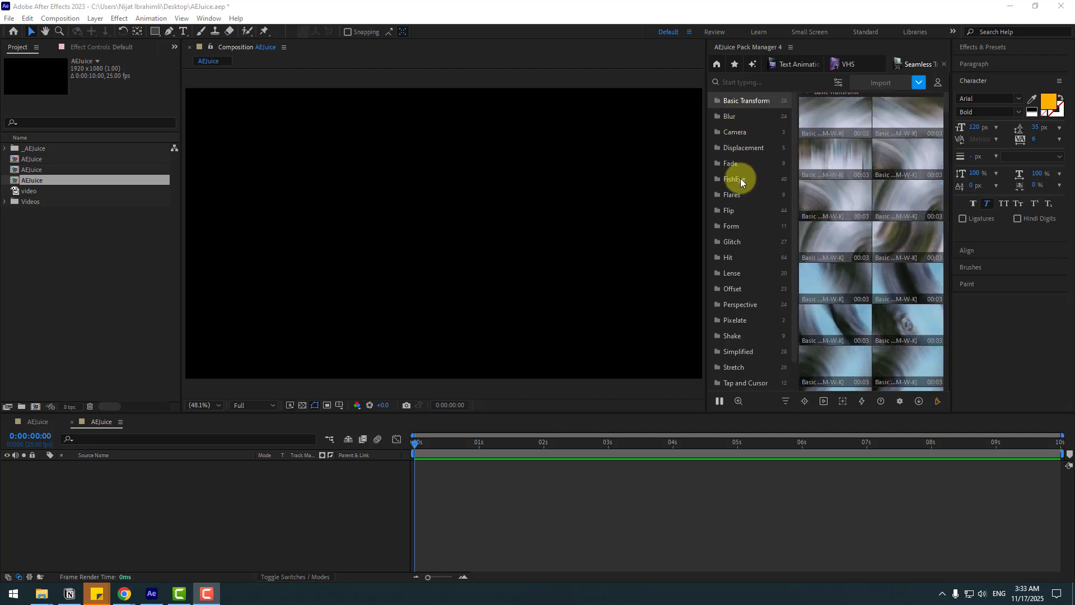
pyautogui.scroll(-1, 741, 202)
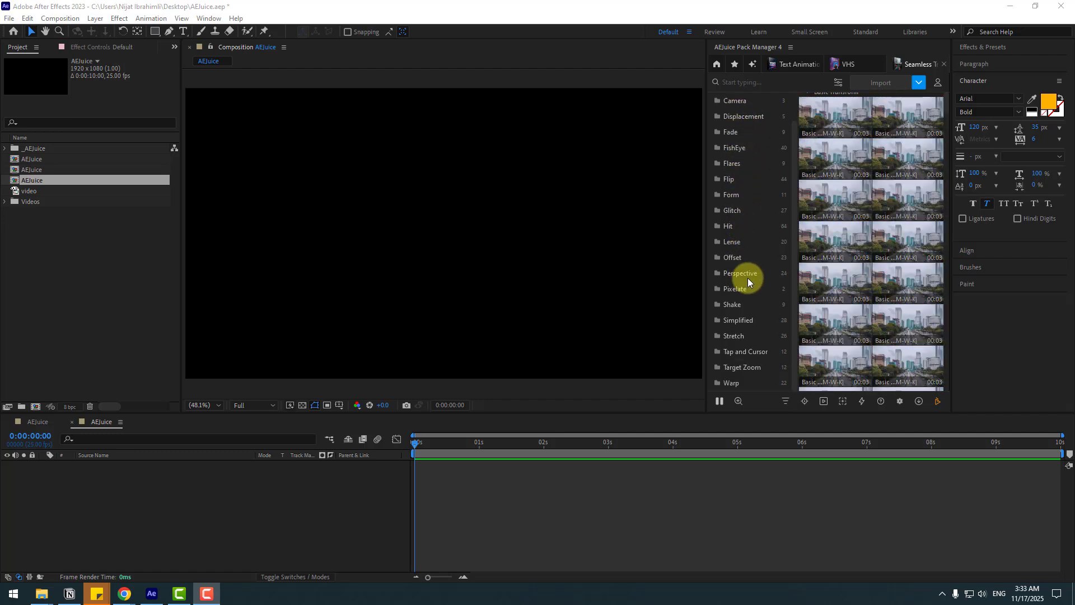
pyautogui.click(733, 306)
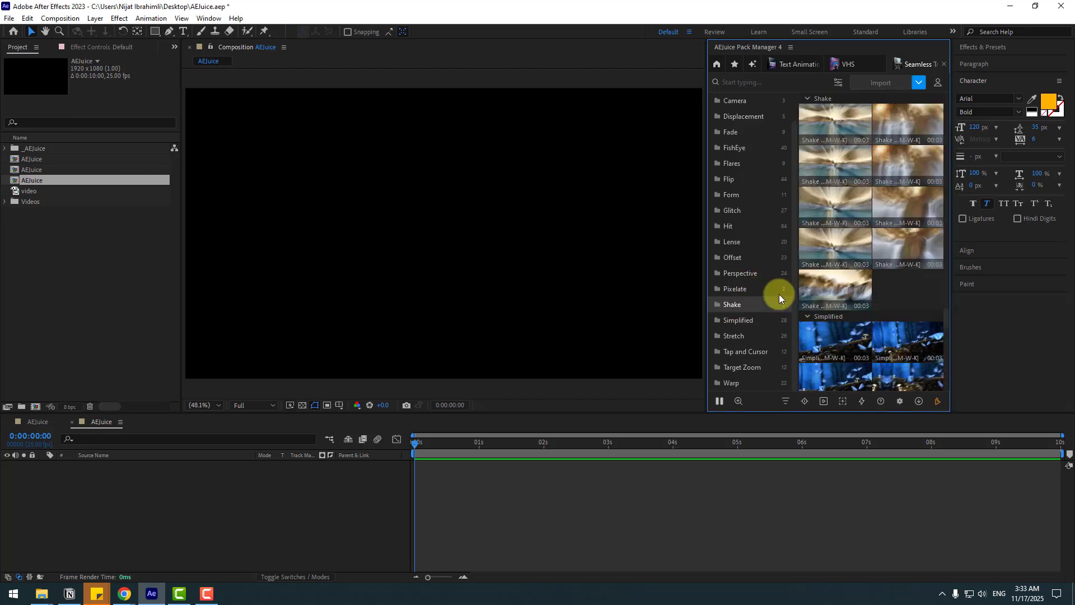
pyautogui.click(5, 201)
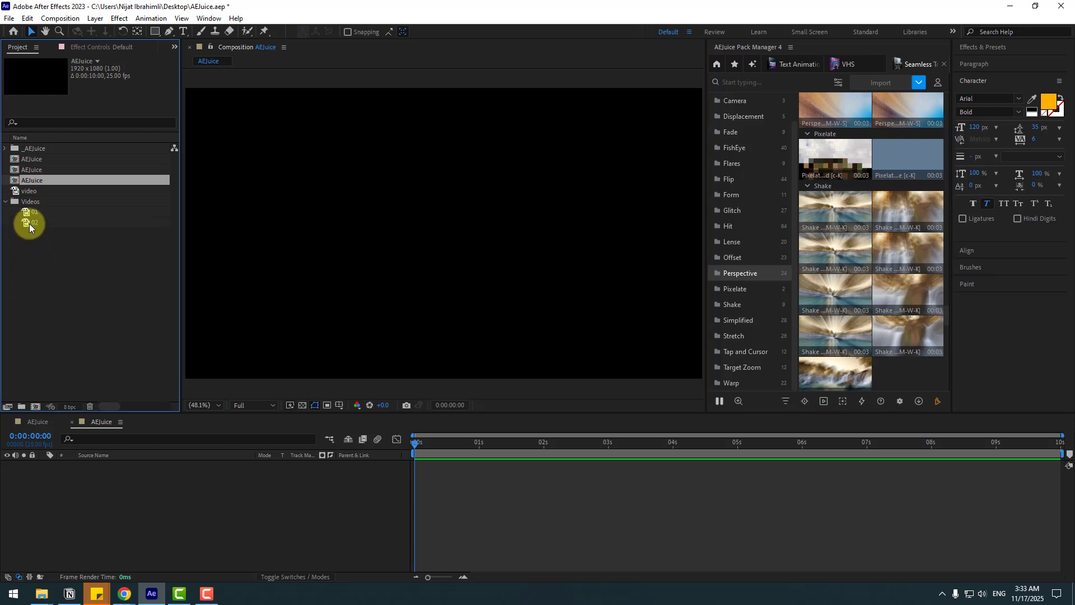
# Step: Add clips 01 and 02 from the Project panel to the composition
pyautogui.moveTo(38, 250); pyautogui.dragTo(42, 229)
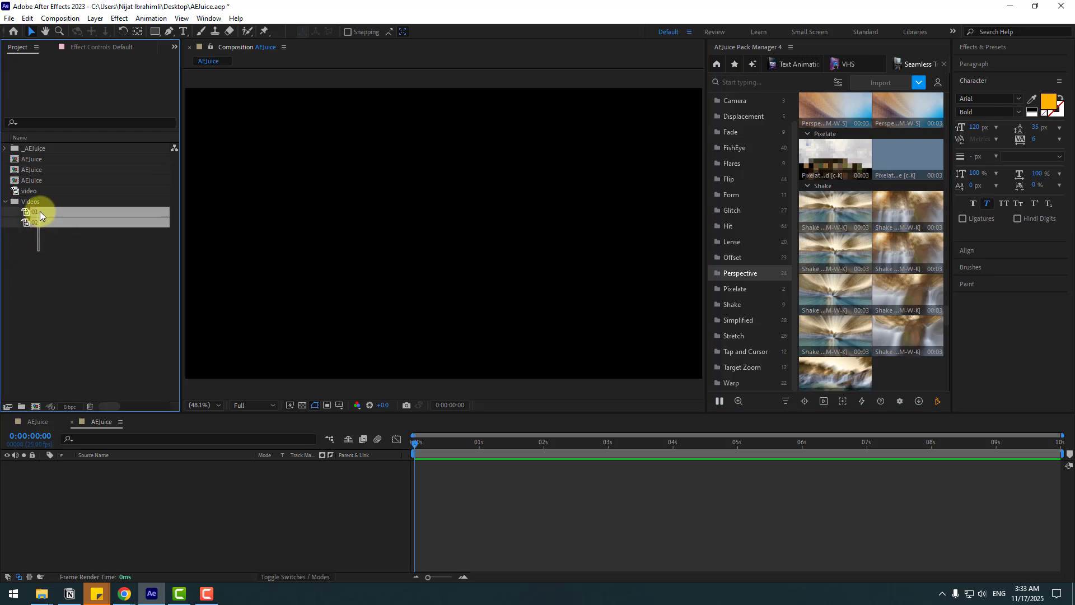
pyautogui.moveTo(113, 474); pyautogui.dragTo(119, 498)
pyautogui.click(250, 525)
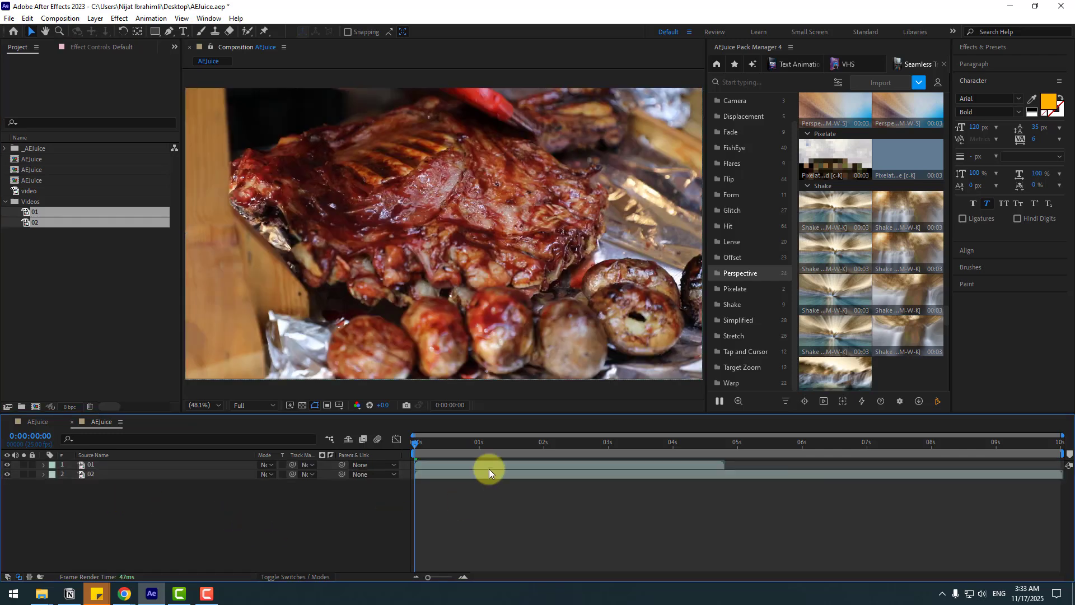
# Step: Start clip 01 near 0.85s and trim clip 02 to end at the same point
pyautogui.moveTo(450, 463); pyautogui.dragTo(504, 464)
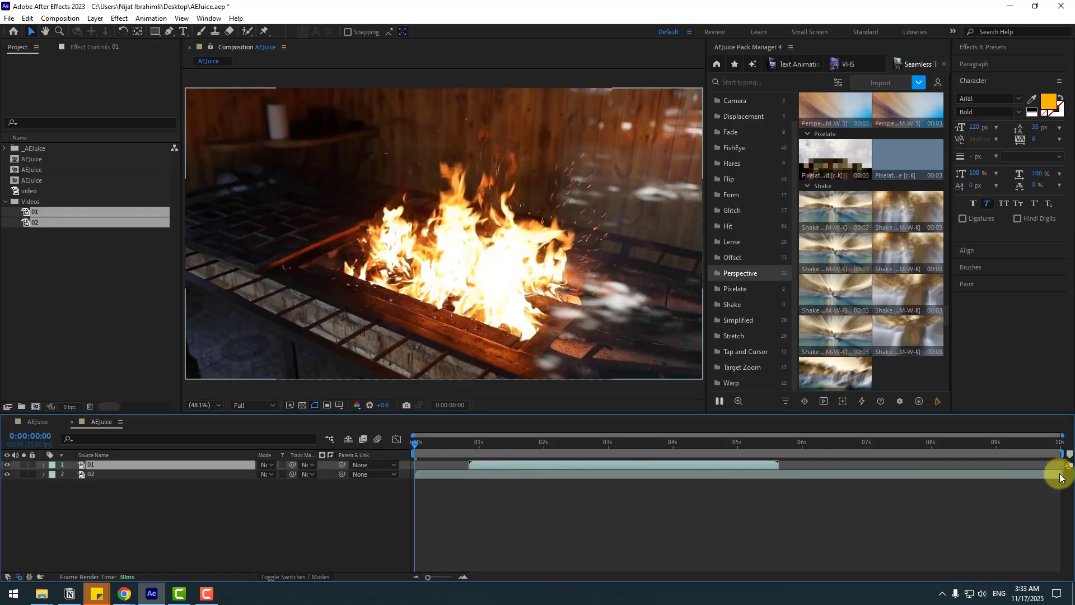
pyautogui.moveTo(1059, 474); pyautogui.dragTo(473, 472)
pyautogui.moveTo(472, 463); pyautogui.dragTo(477, 464)
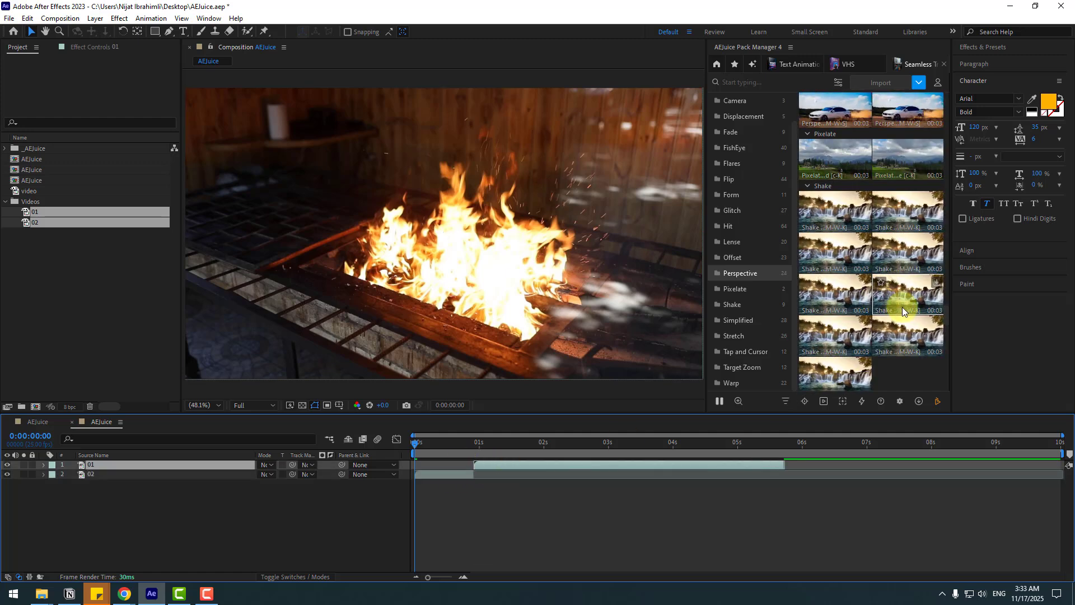
pyautogui.moveTo(842, 297)
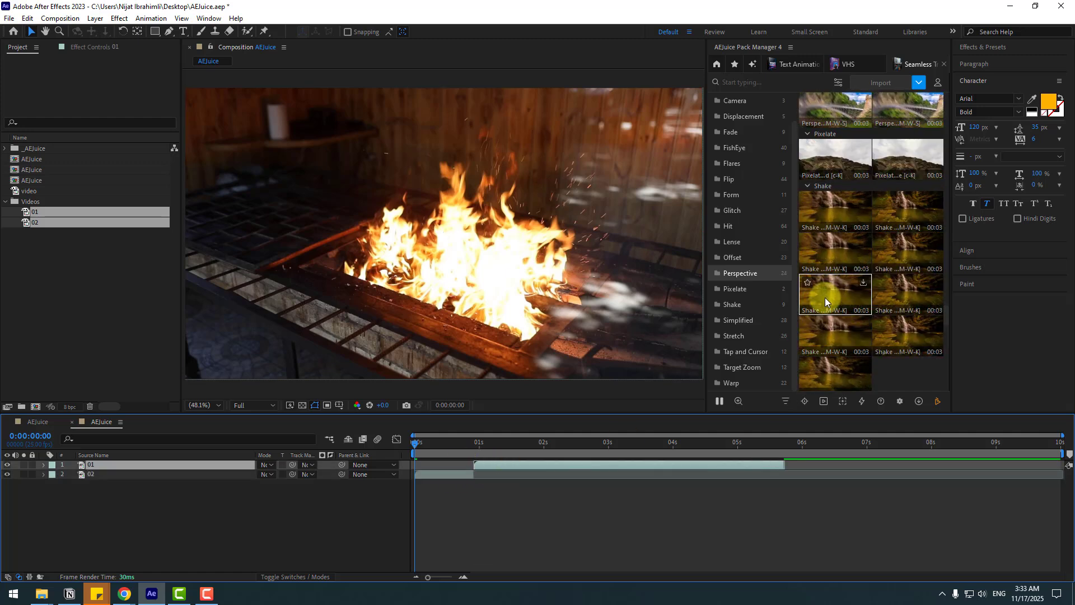
# Step: Import the Shake - 04 Scale In transition, set the work area to about 2.5s, and preview it
pyautogui.click(864, 284)
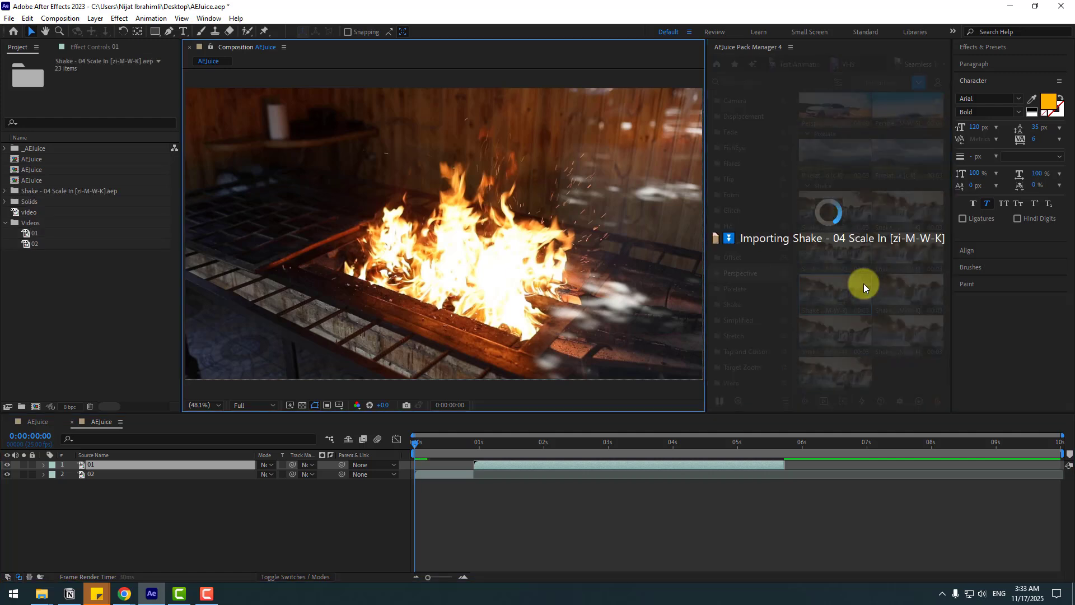
pyautogui.click(445, 444)
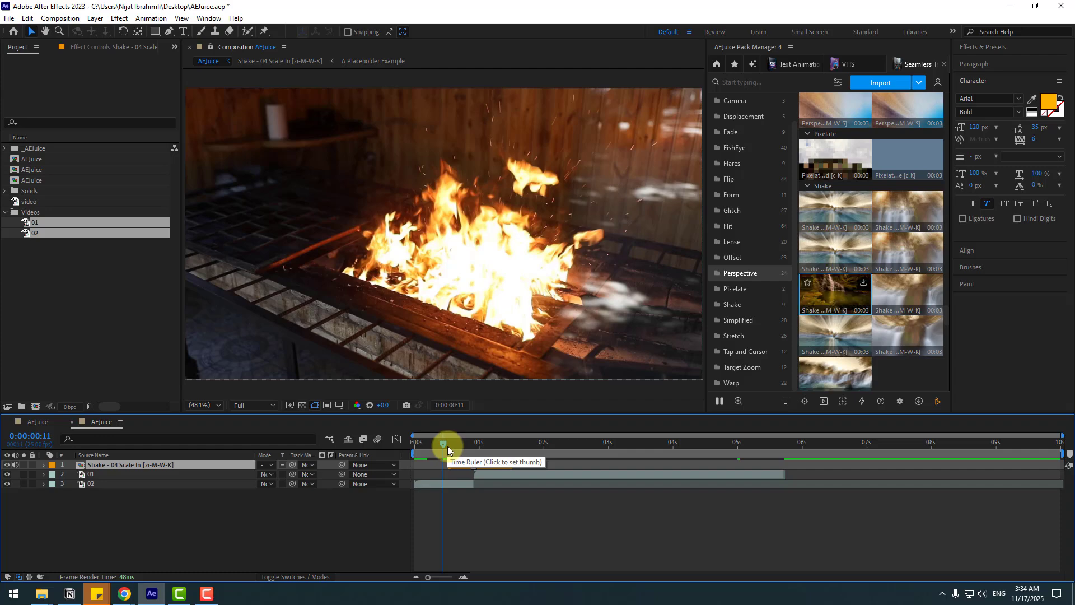
pyautogui.moveTo(448, 452); pyautogui.dragTo(574, 453)
pyautogui.press('space')
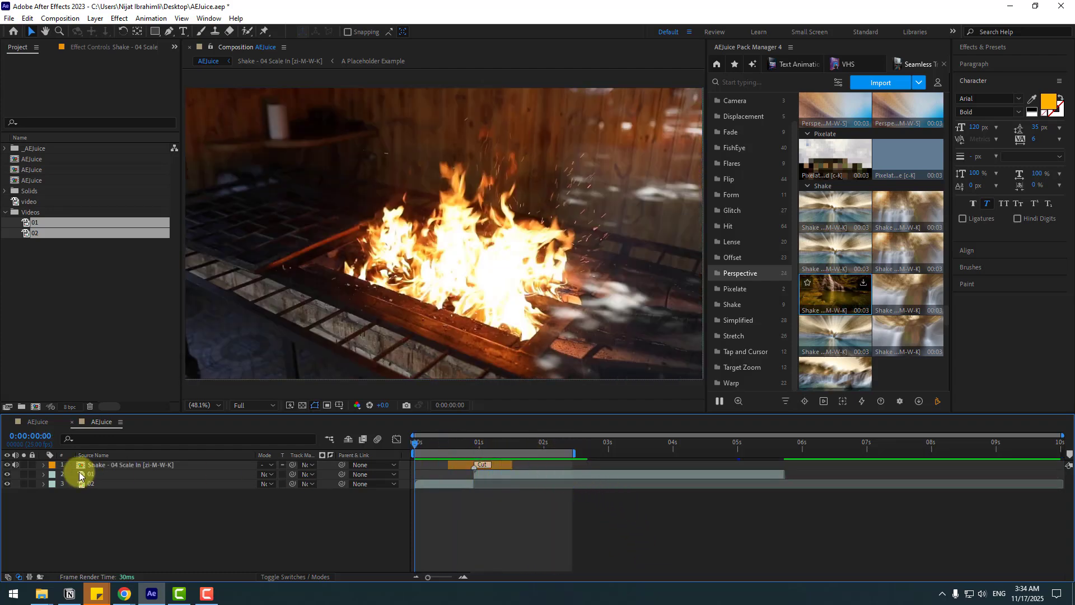
pyautogui.press('space')
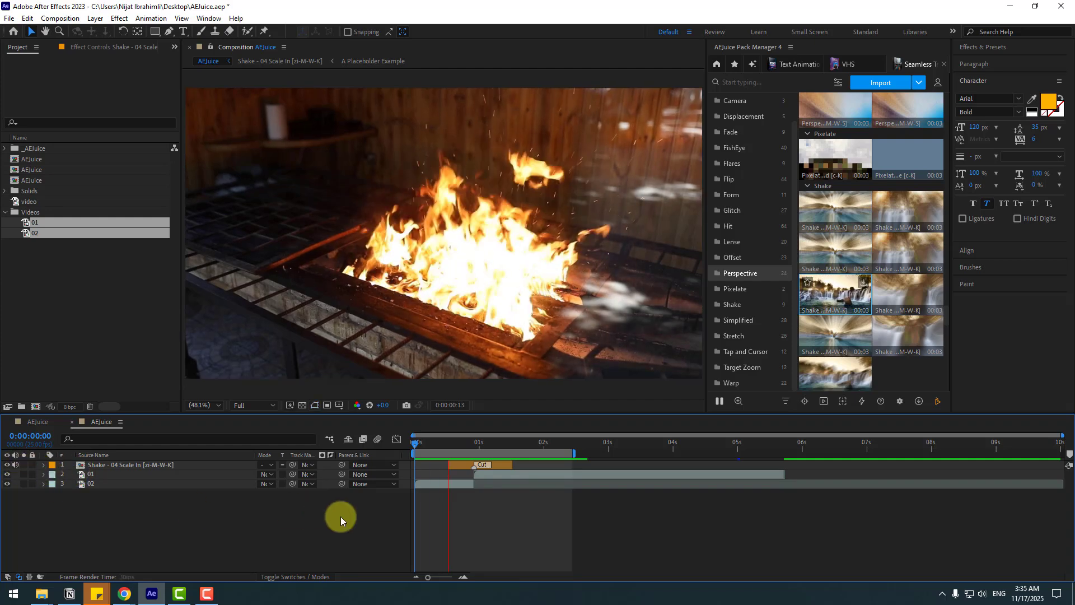
pyautogui.press('space')
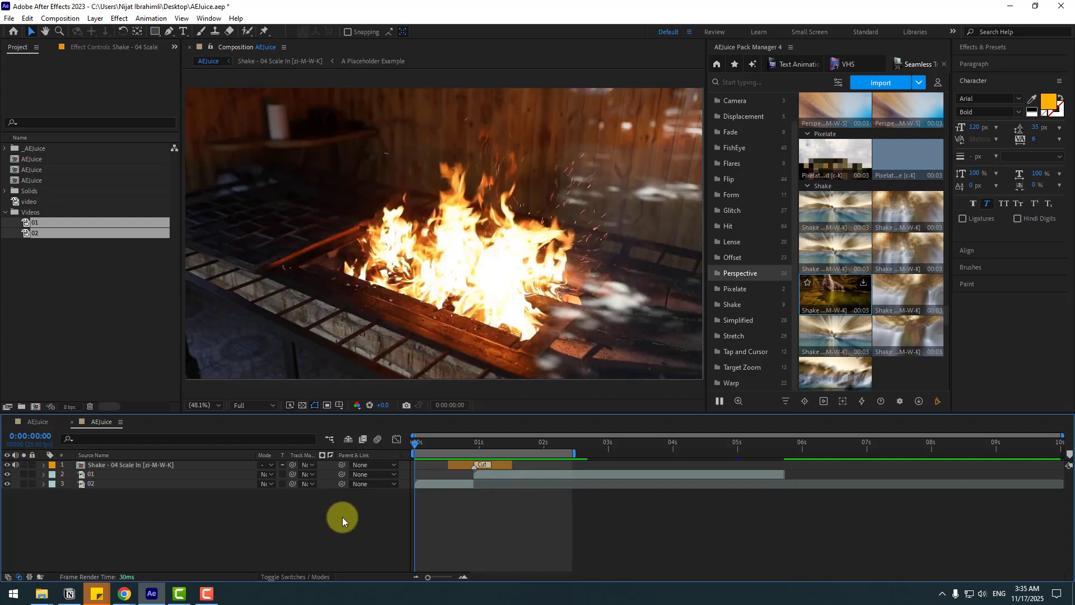
pyautogui.scroll(1, 871, 307)
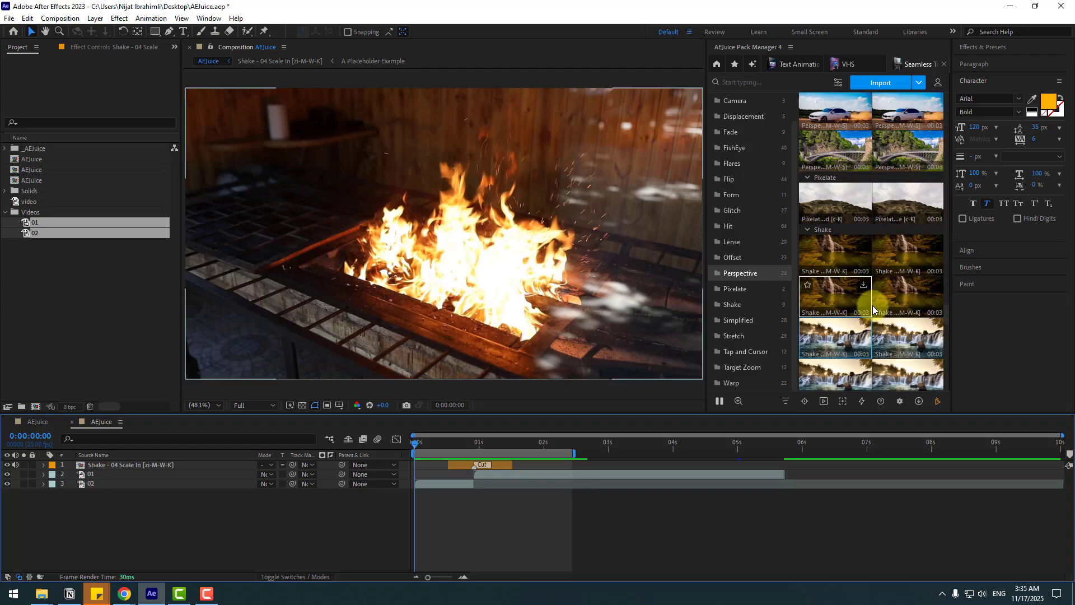
# Step: Browse the Pixelate, Tap and Cursor, and Target Zoom transition presets
pyautogui.click(737, 292)
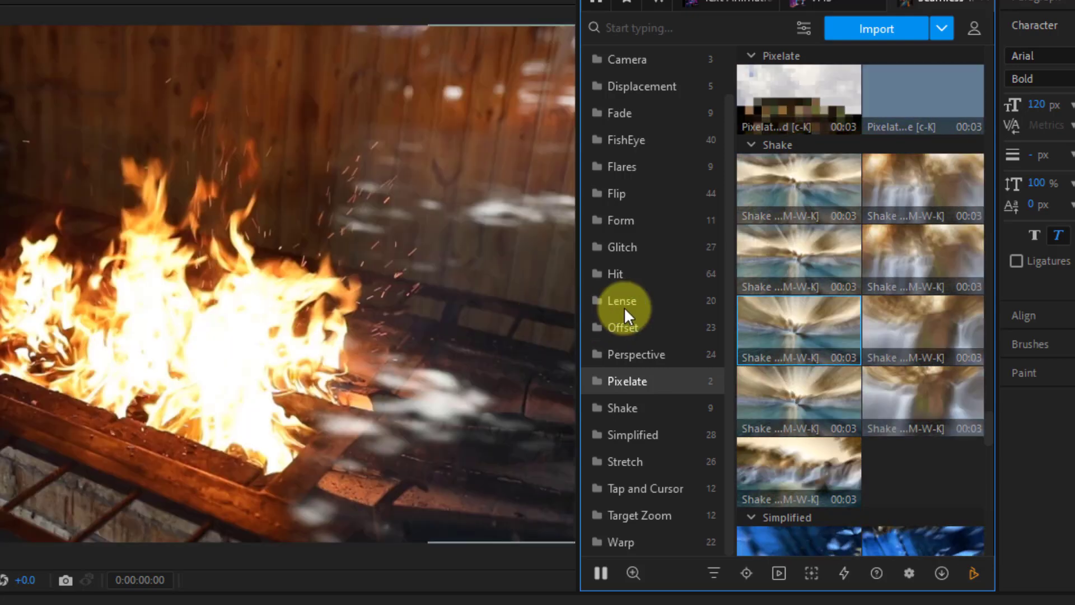
pyautogui.click(631, 489)
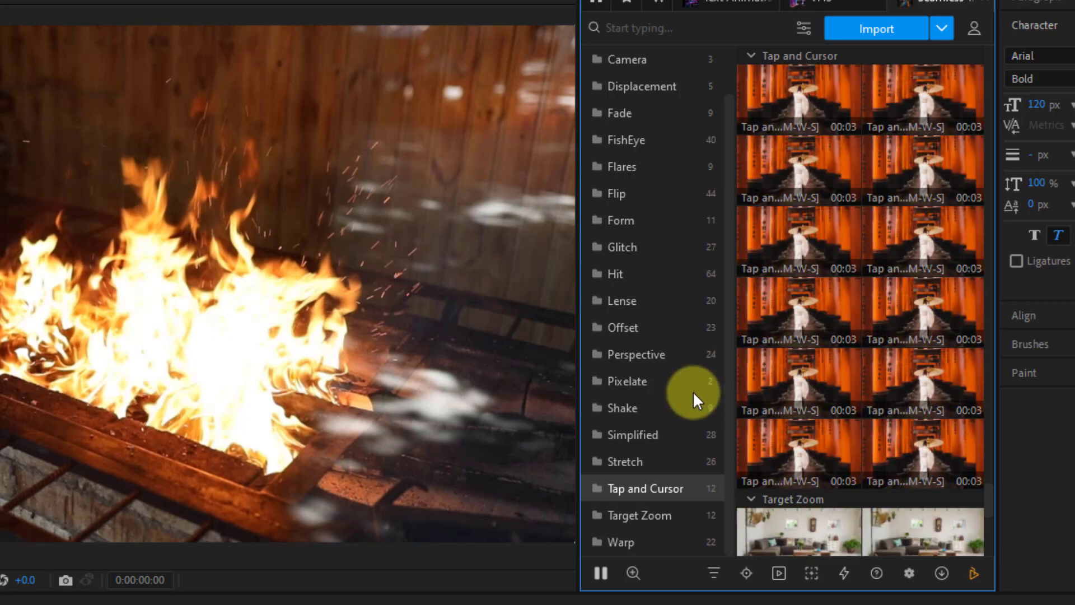
pyautogui.click(641, 517)
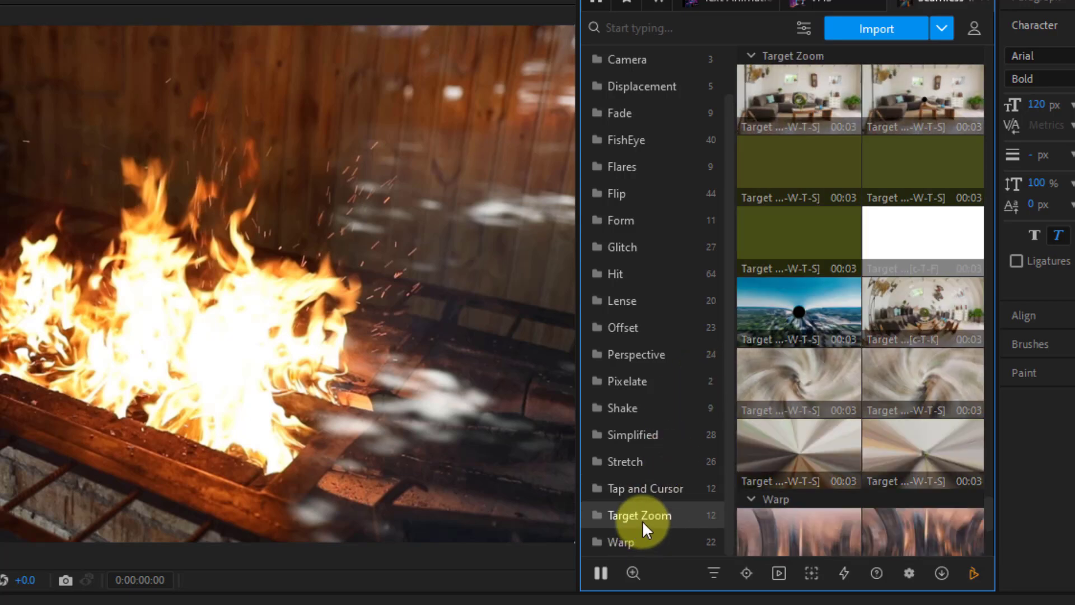
pyautogui.scroll(2, 705, 436)
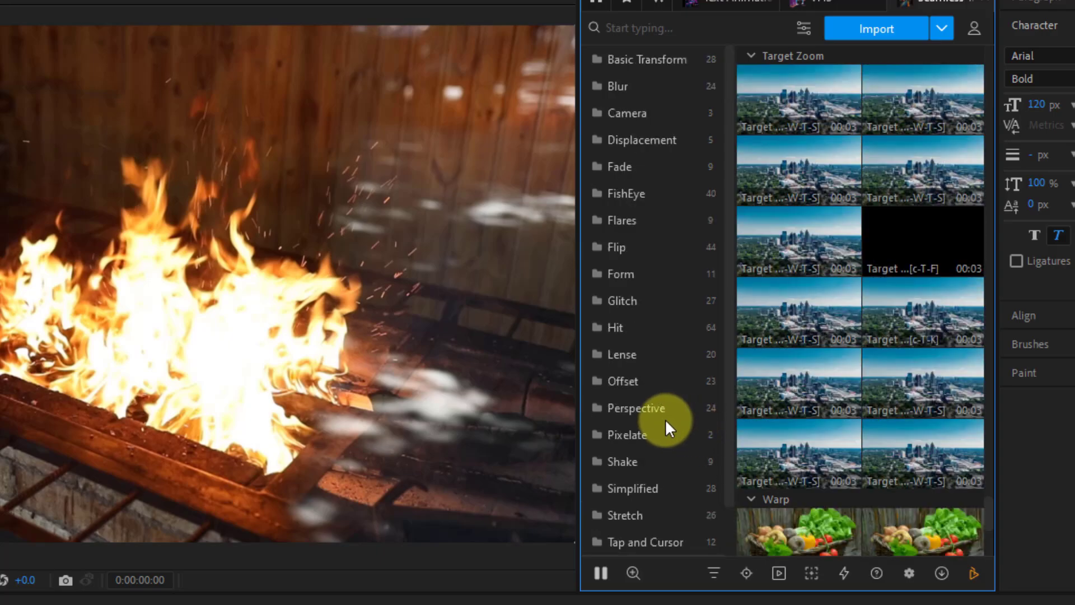